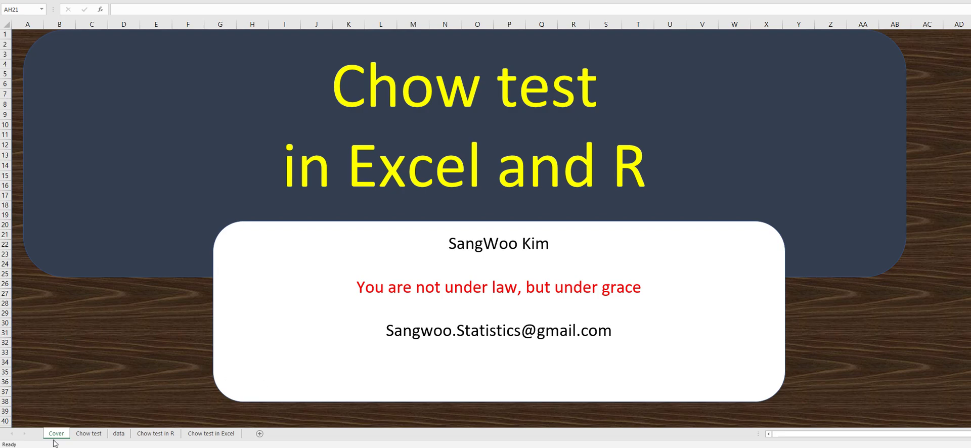
# Step: Look through the Chow test, data and Chow test in R sheets, ending on the Chow test in Excel sheet
pyautogui.click(80, 437)
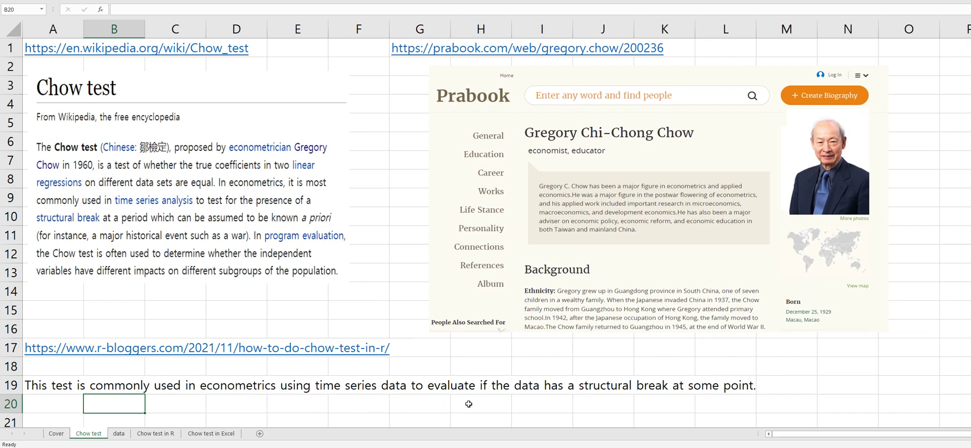
pyautogui.click(120, 434)
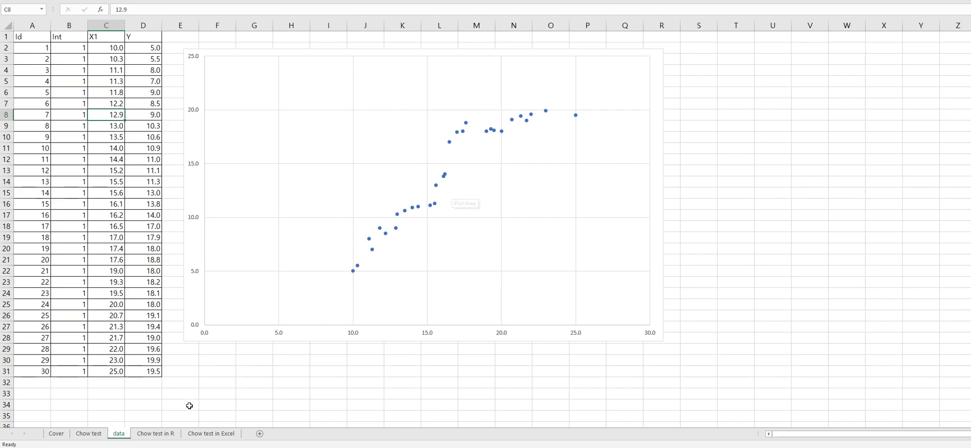
pyautogui.click(161, 436)
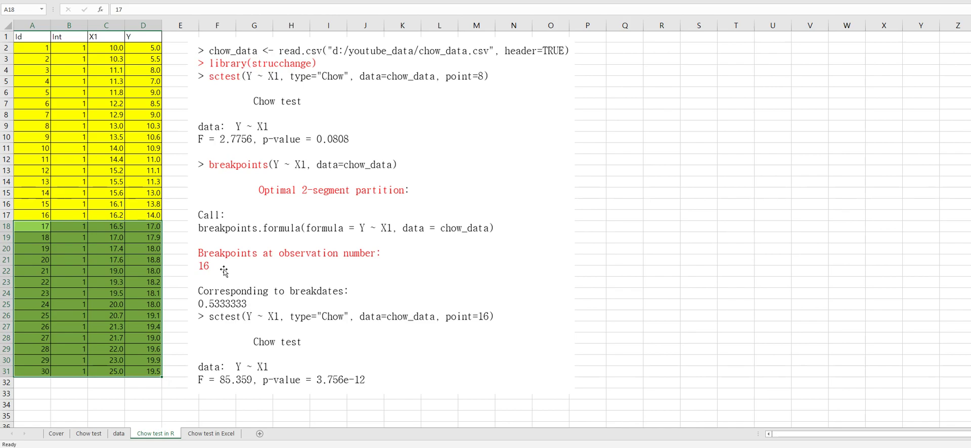
pyautogui.click(218, 327)
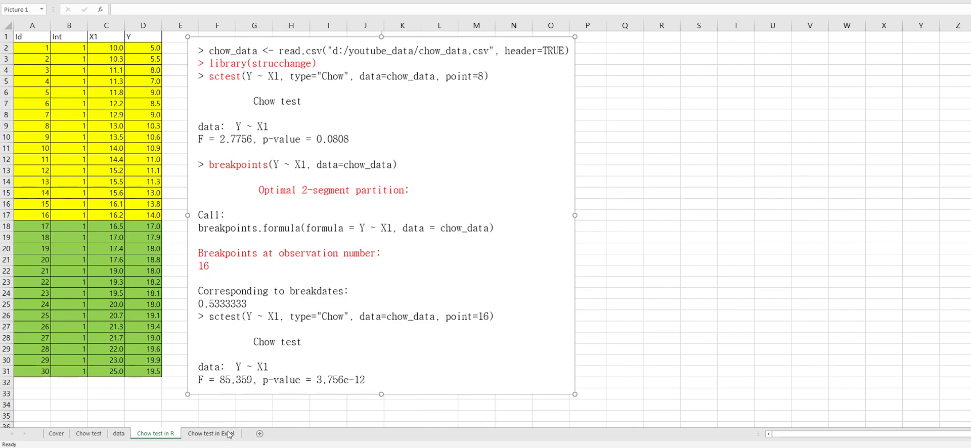
pyautogui.click(212, 433)
pyautogui.click(384, 316)
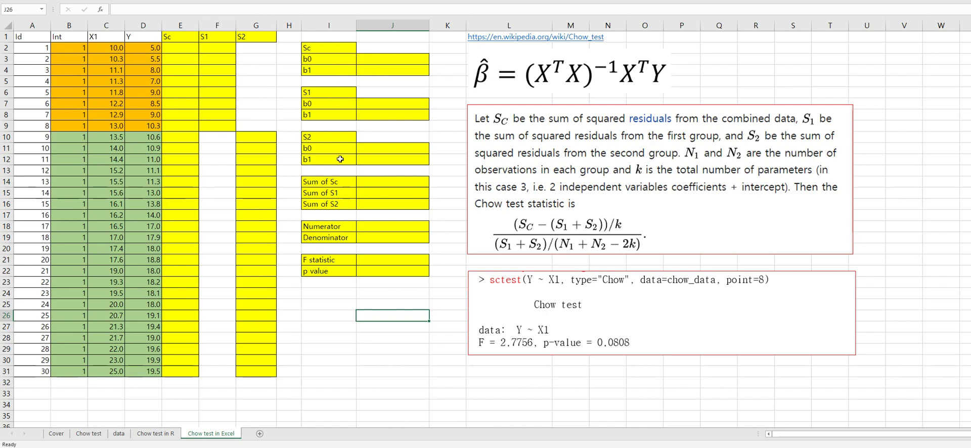
# Step: Start a formula across J3:J4 for the combined Sc coefficients with =mmult(transpose(B2:C31),B2:C31)
pyautogui.moveTo(388, 61); pyautogui.dragTo(390, 71)
pyautogui.write('=mmult')
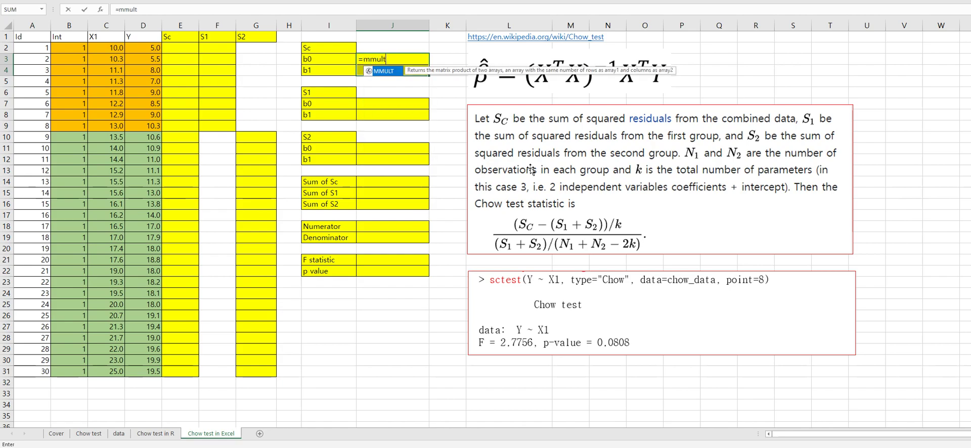
pyautogui.write('(trans')
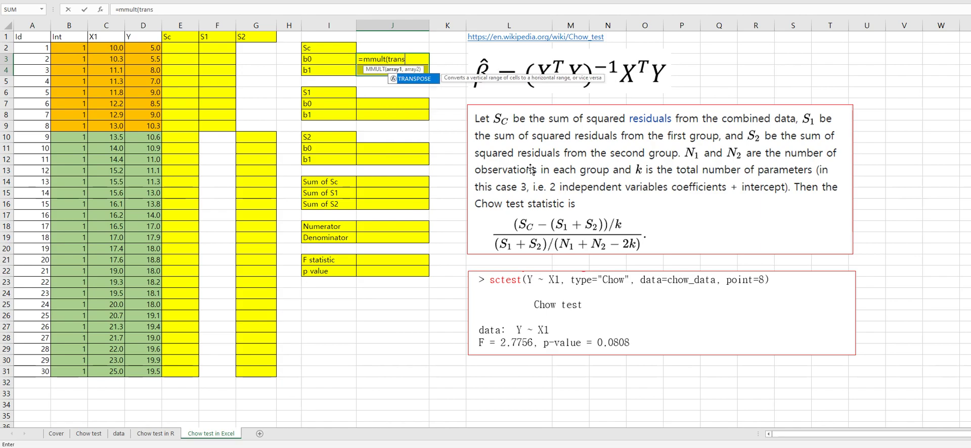
pyautogui.write('pose(')
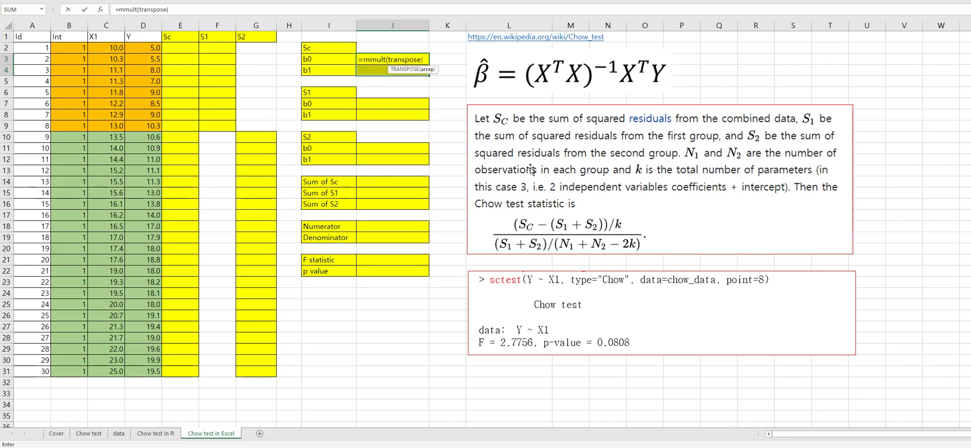
pyautogui.click(76, 47)
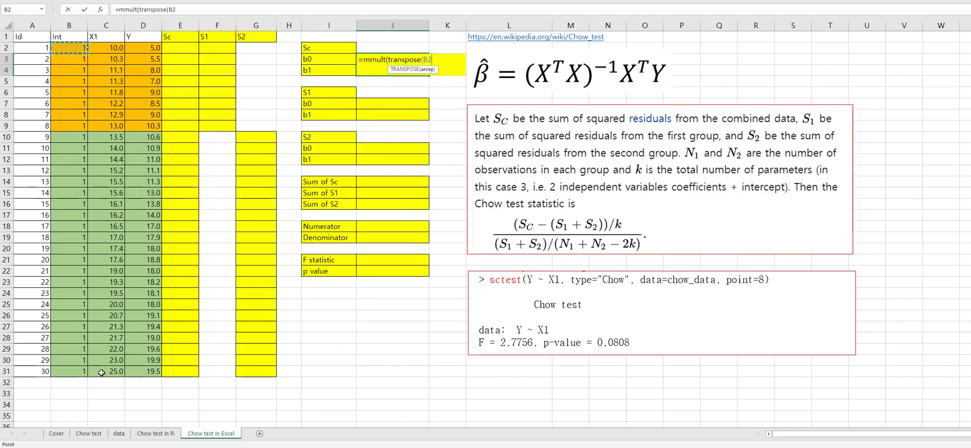
pyautogui.moveTo(101, 373); pyautogui.dragTo(101, 372)
pyautogui.write('),')
pyautogui.click(75, 48)
pyautogui.moveTo(75, 47); pyautogui.dragTo(108, 364)
pyautogui.write(')')
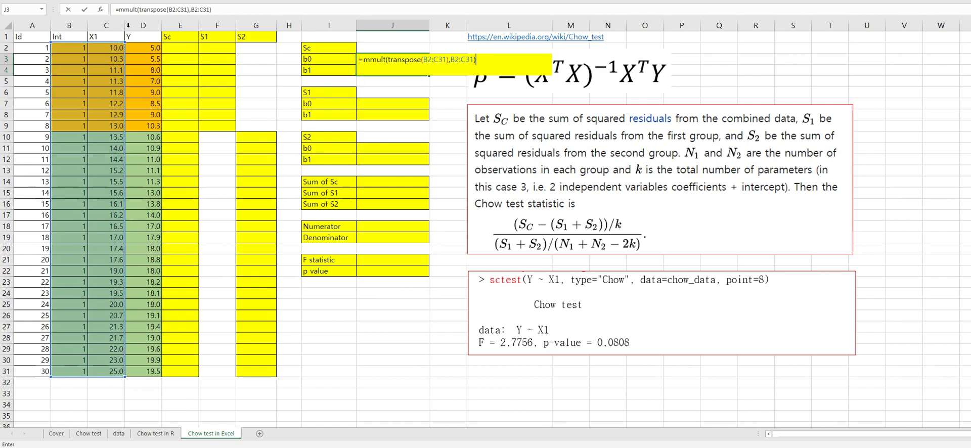
# Step: Wrap the Sc coefficient formula's product in minverse and multiply that inverse by transpose(B2:C31) using mmult
pyautogui.click(121, 10)
pyautogui.write('minverse(')
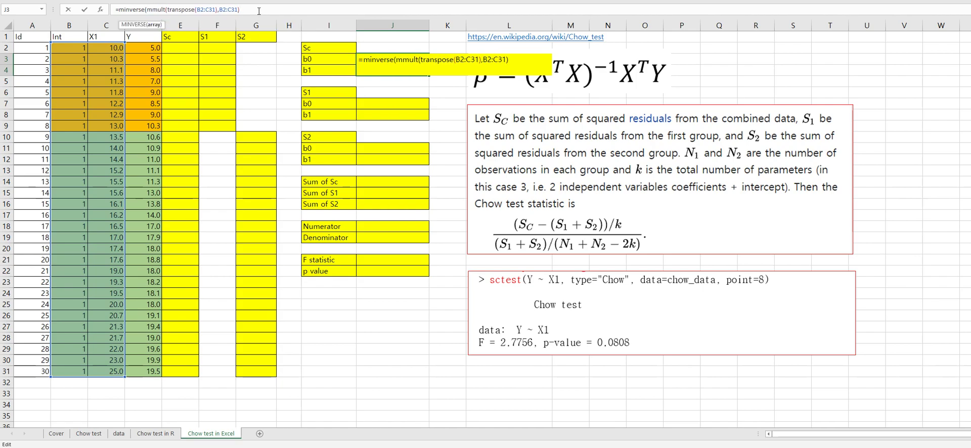
pyautogui.write(')')
pyautogui.write('mmult(')
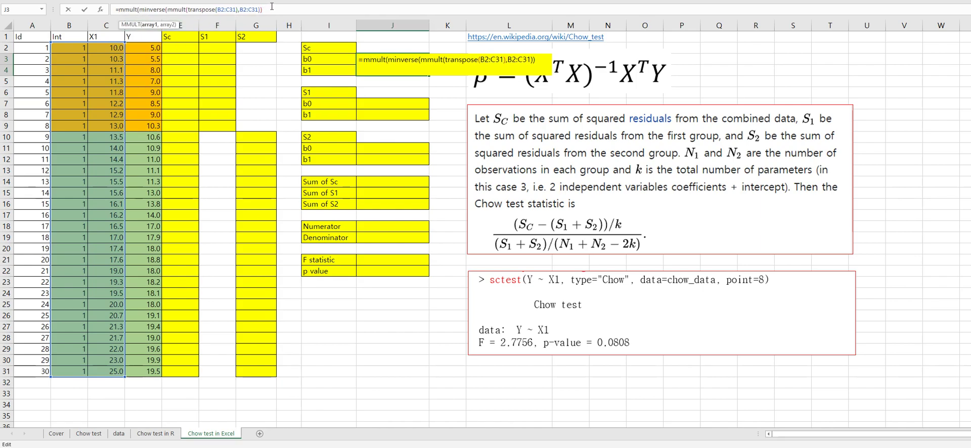
pyautogui.write(',tra')
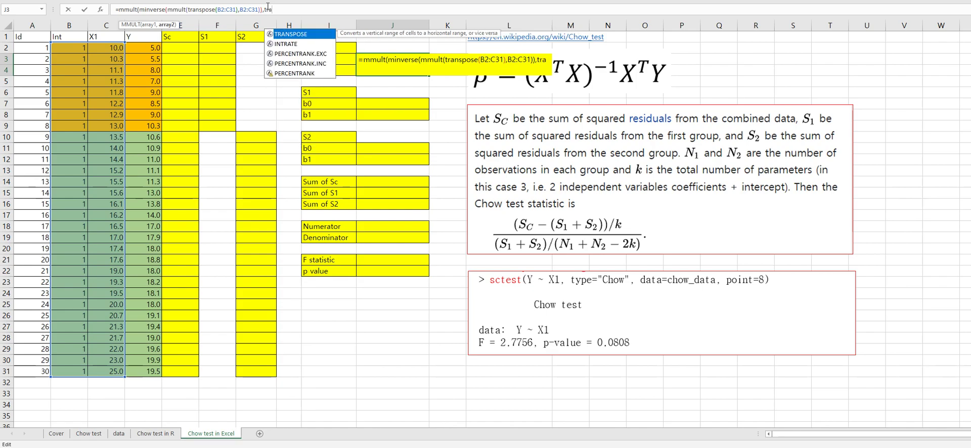
pyautogui.write('nspose(')
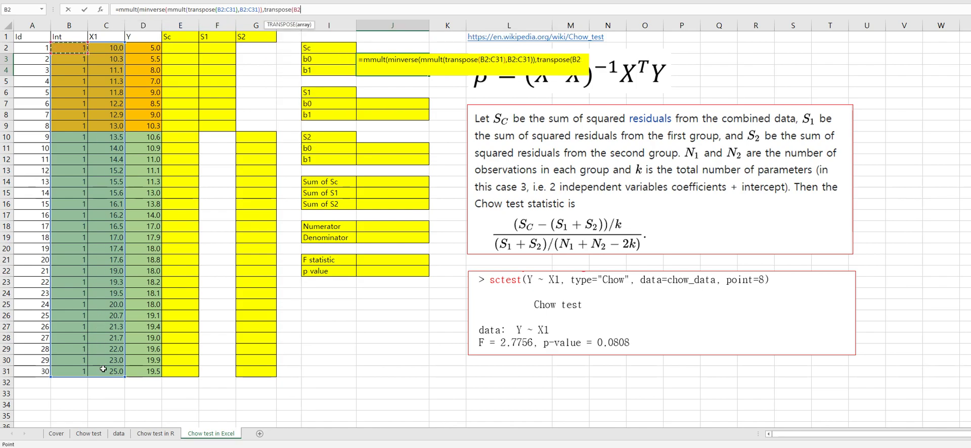
pyautogui.moveTo(81, 47); pyautogui.dragTo(103, 365)
pyautogui.write('))')
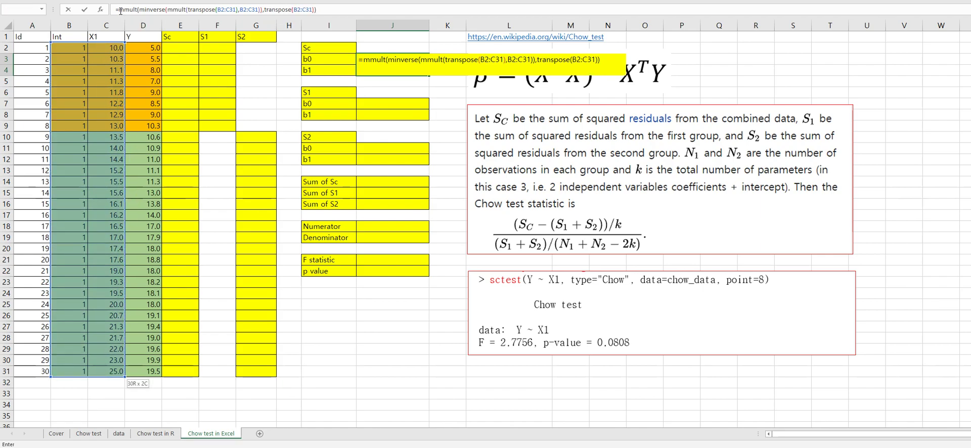
# Step: Enclose the Sc formula in an outer mmult with D2:D31 and enter it as an array formula in J3:J4
pyautogui.write('mmult(')
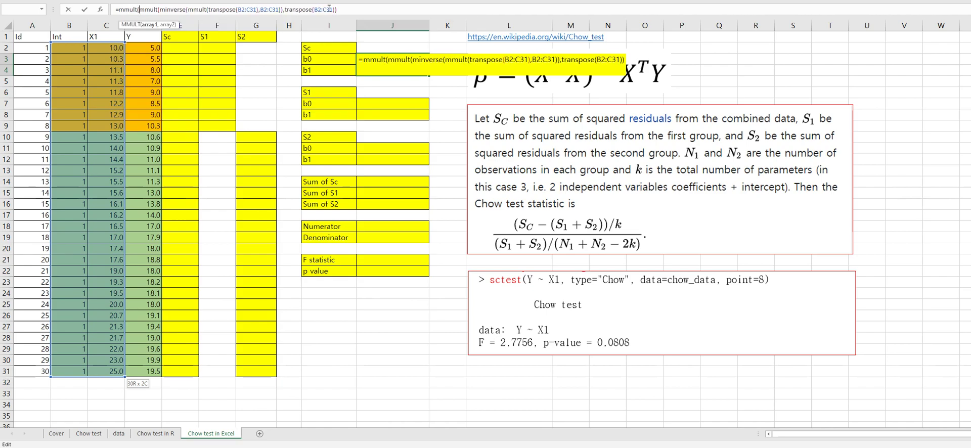
pyautogui.write(',')
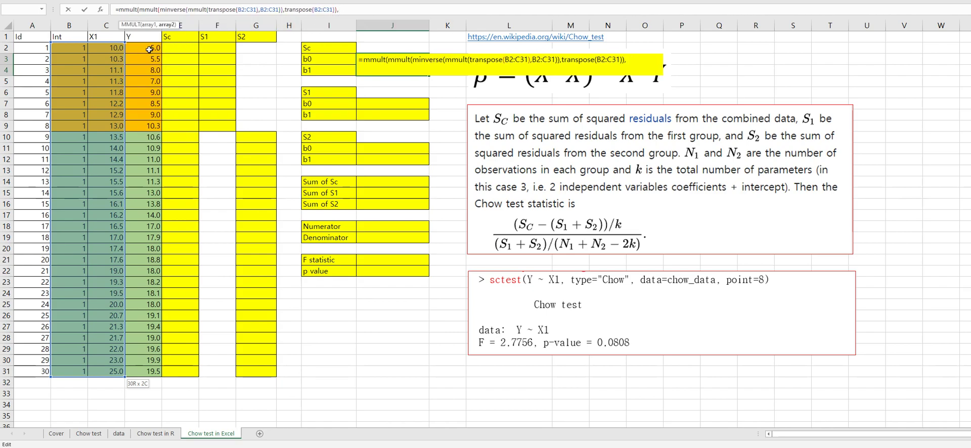
pyautogui.click(149, 48)
pyautogui.keyDown('shift'); pyautogui.click(152, 367); pyautogui.keyUp('shift')
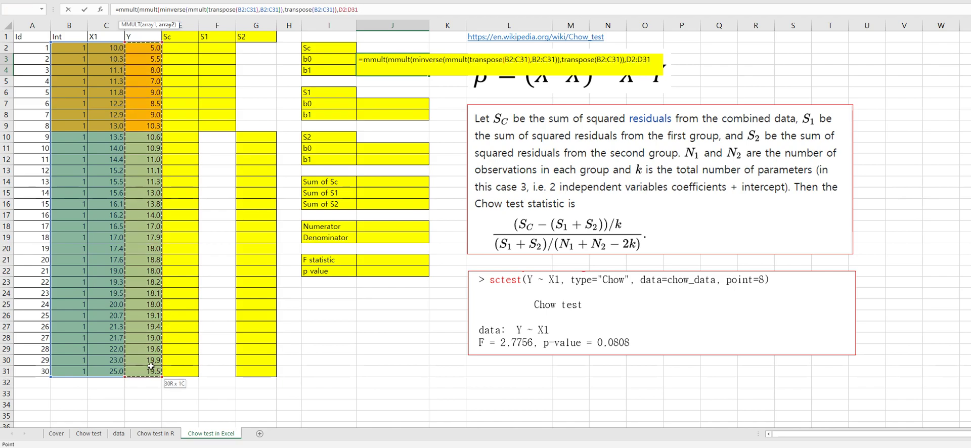
pyautogui.write(')')
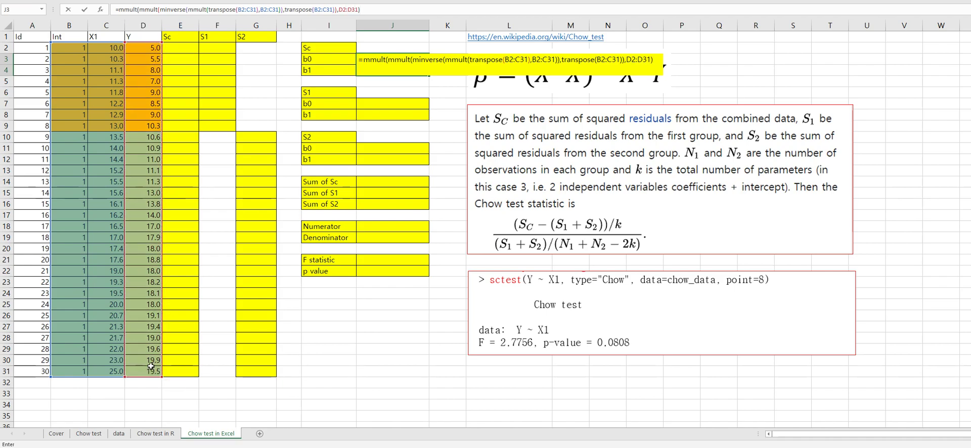
pyautogui.hotkey('ctrl', 'shift', 'Return')
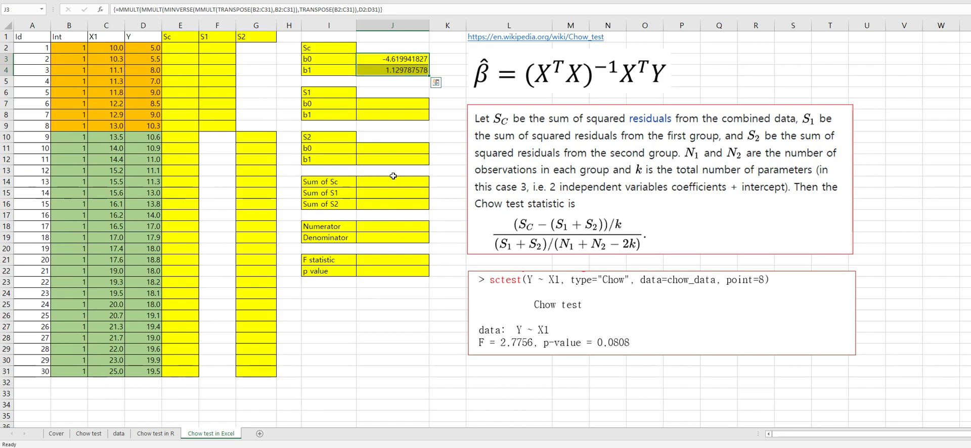
# Step: Start a formula across J7:J8 for the S1 coefficients with =mmult(transpose(B2:C9),B2:C9)
pyautogui.moveTo(387, 104); pyautogui.dragTo(385, 118)
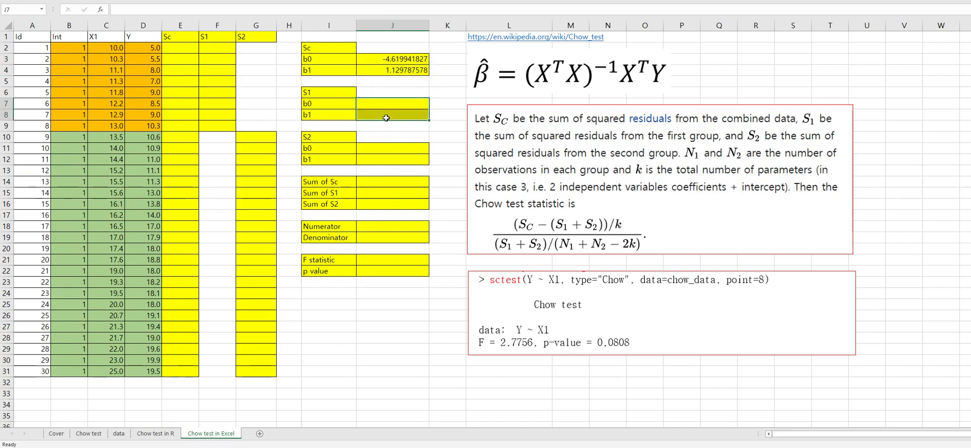
pyautogui.write('=mm')
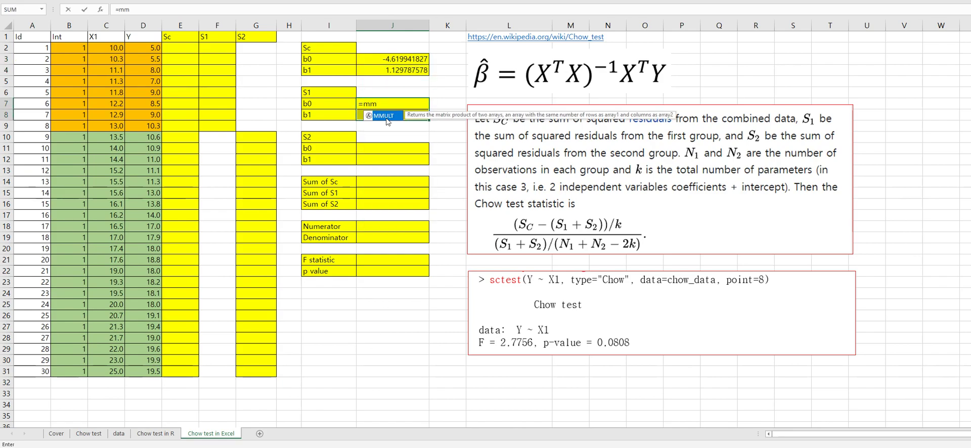
pyautogui.write('ult(trans')
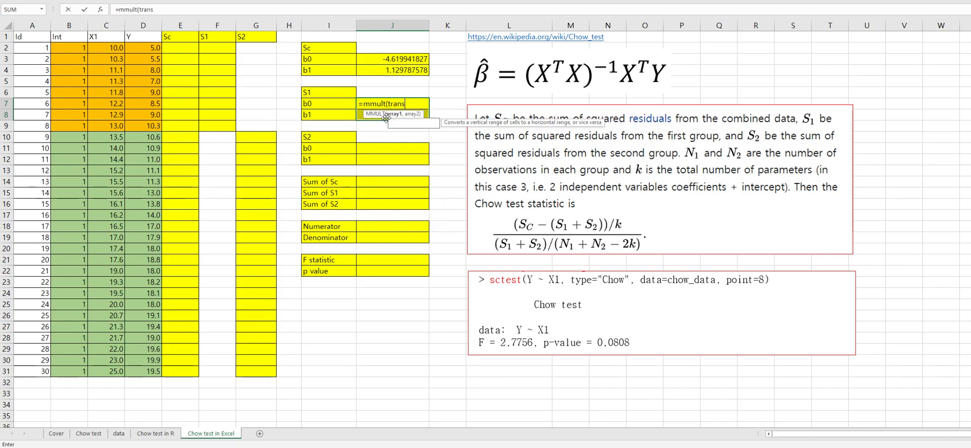
pyautogui.write('pose(')
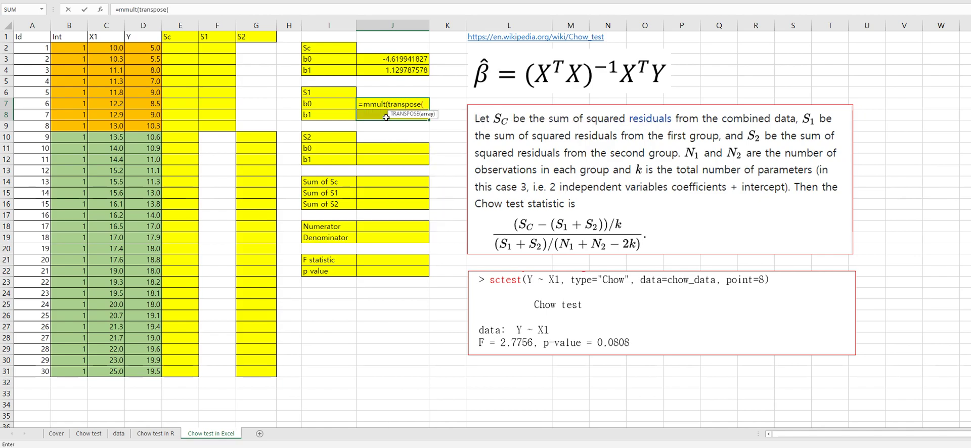
pyautogui.moveTo(81, 49); pyautogui.dragTo(104, 127)
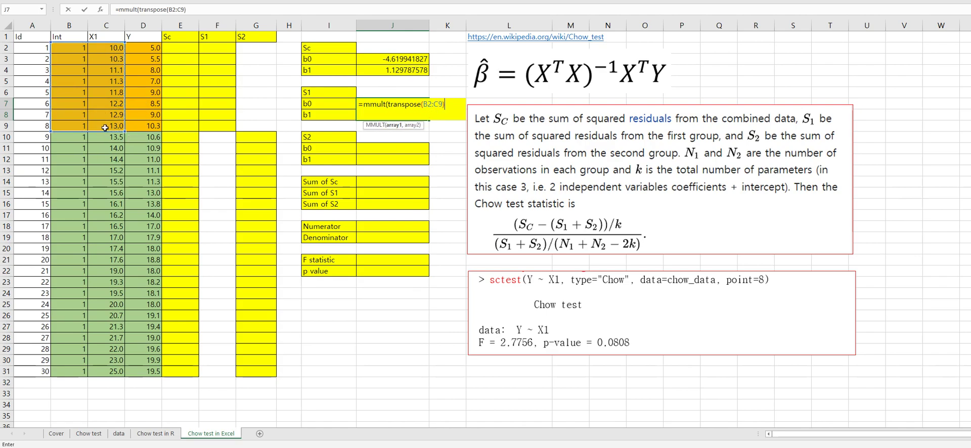
pyautogui.write(',')
pyautogui.moveTo(72, 46); pyautogui.dragTo(105, 122)
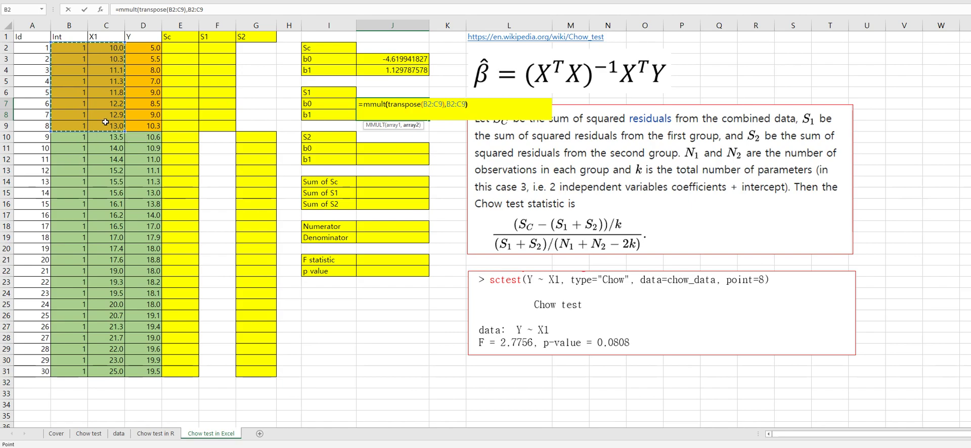
pyautogui.write(')')
# Step: Wrap the S1 coefficient formula's product in minverse and multiply that inverse by transpose(B2:C9) using mmult
pyautogui.click(122, 9)
pyautogui.write('inverse')
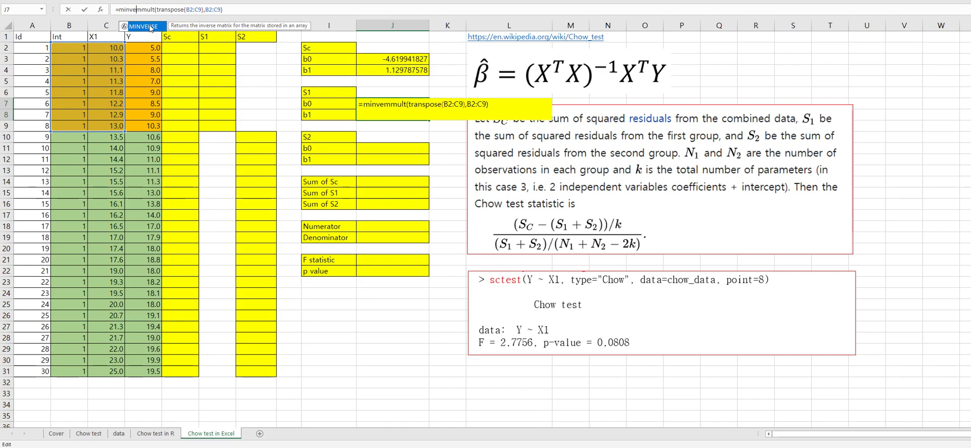
pyautogui.write('(')
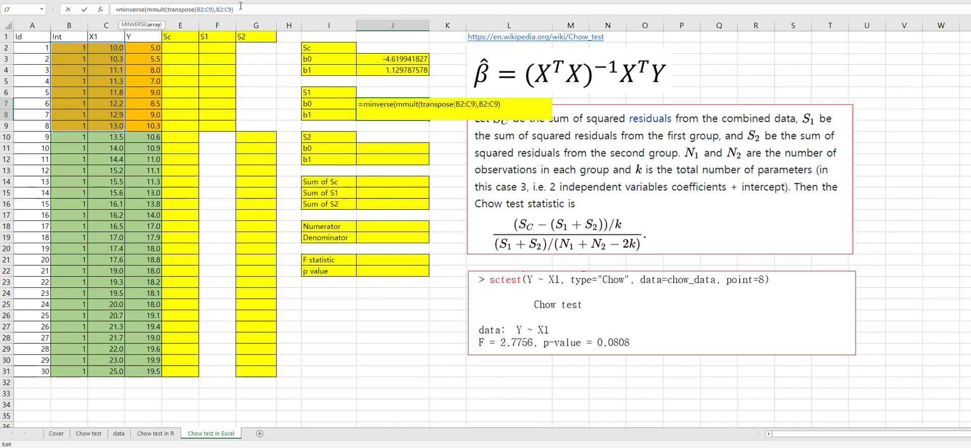
pyautogui.write(')')
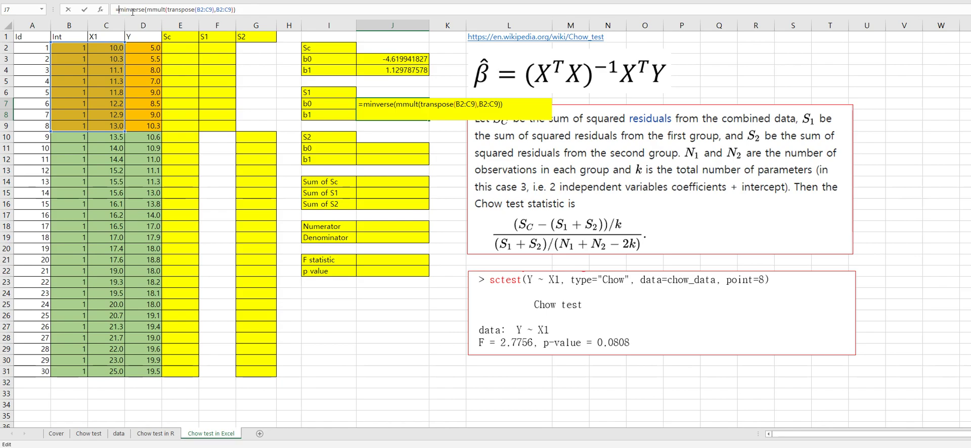
pyautogui.write('mmult(')
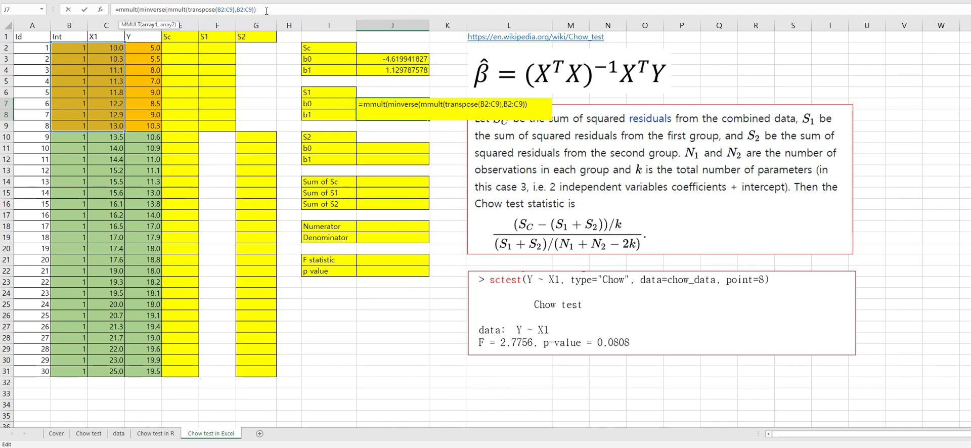
pyautogui.write('transpos')
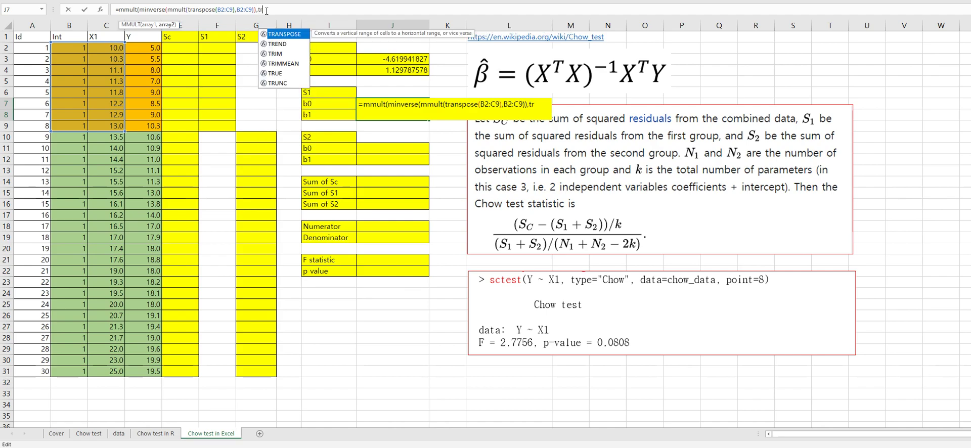
pyautogui.write('e(')
pyautogui.moveTo(74, 46); pyautogui.dragTo(103, 126)
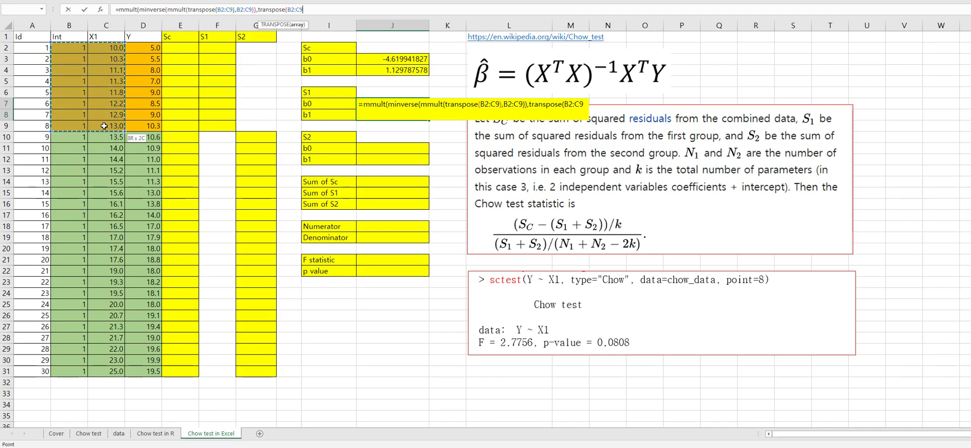
pyautogui.write('))')
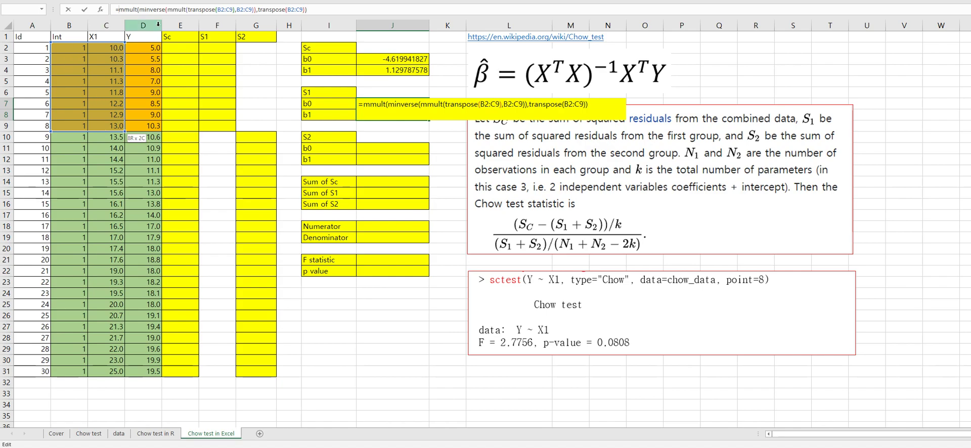
# Step: Enclose the S1 formula in an outer mmult with D2:D9 and enter it as an array formula in J7:J8
pyautogui.write('mmult(')
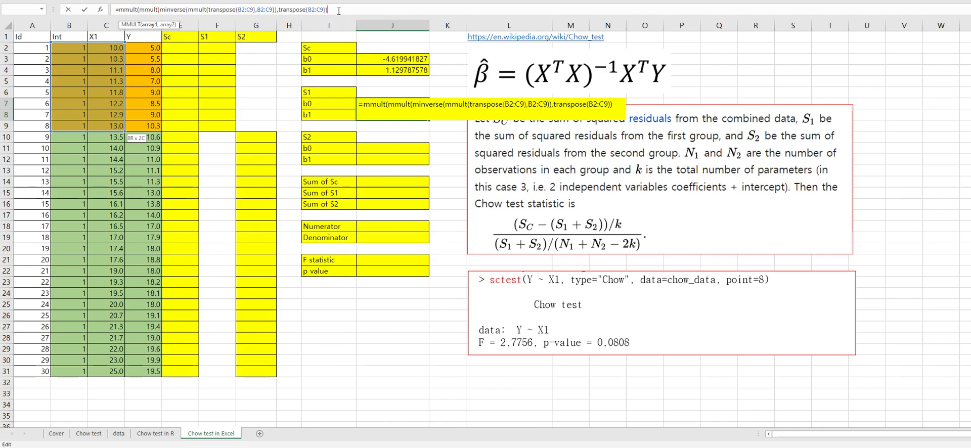
pyautogui.write(',')
pyautogui.moveTo(140, 51); pyautogui.dragTo(151, 125)
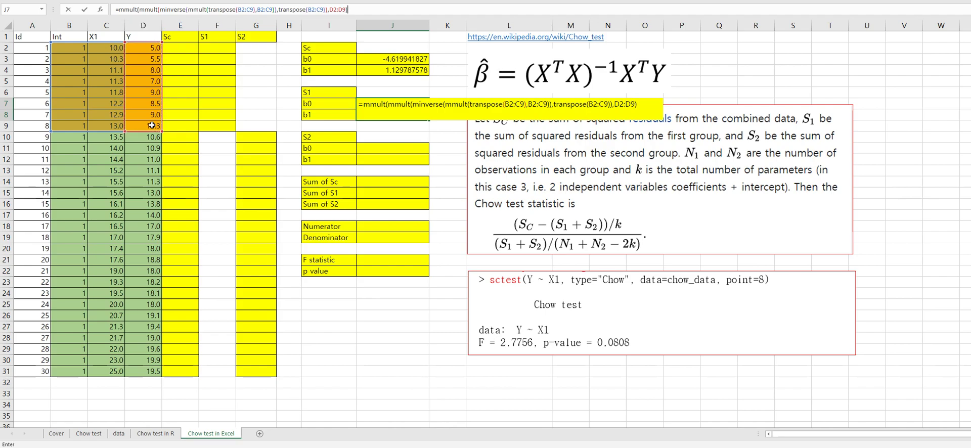
pyautogui.hotkey('ctrl', 'shift', 'Return')
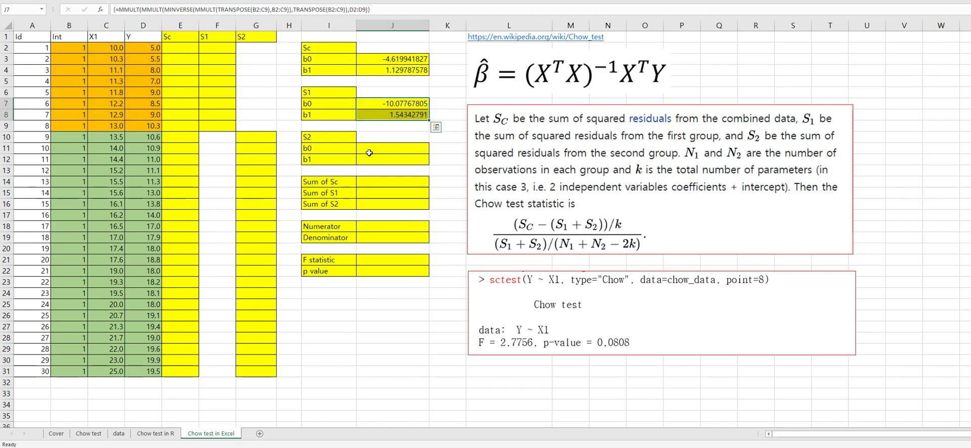
# Step: Start a formula across J11:J12 for the S2 coefficients with =mmult(transpose(B10:C31),B10:C31)
pyautogui.moveTo(369, 152); pyautogui.dragTo(377, 159)
pyautogui.write('=mmult(transpose(')
pyautogui.click(82, 137)
pyautogui.keyDown('shift'); pyautogui.click(104, 370); pyautogui.keyUp('shift')
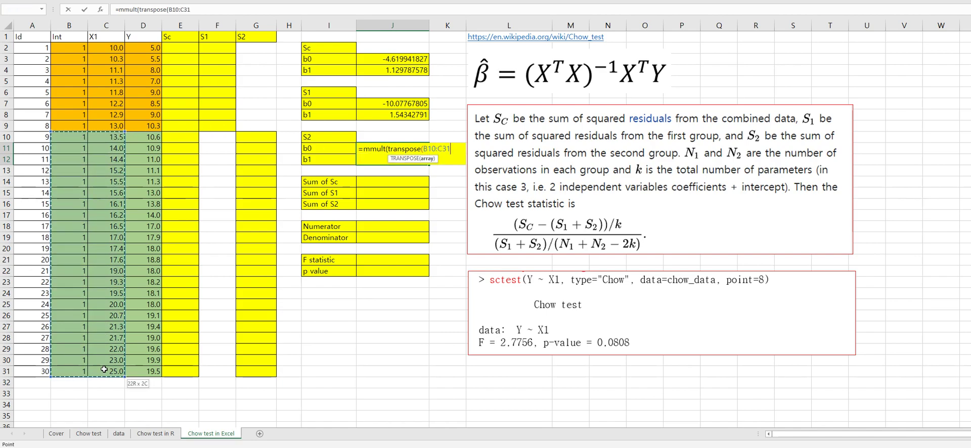
pyautogui.write('),')
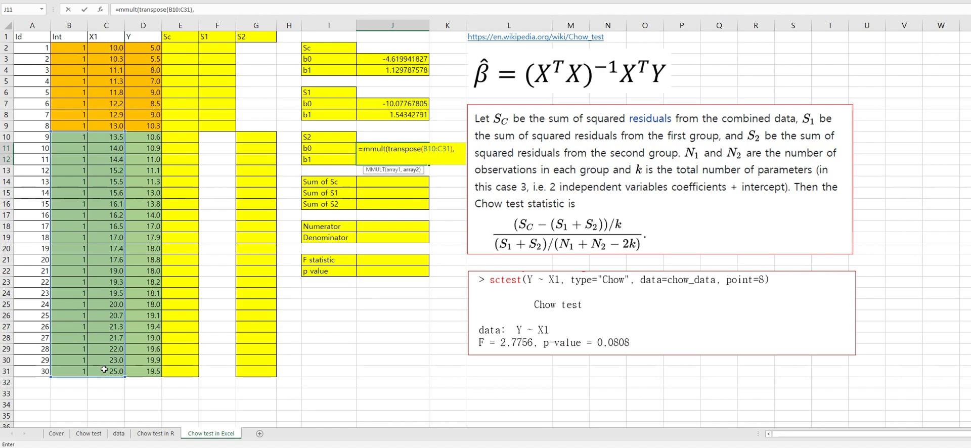
pyautogui.click(79, 141)
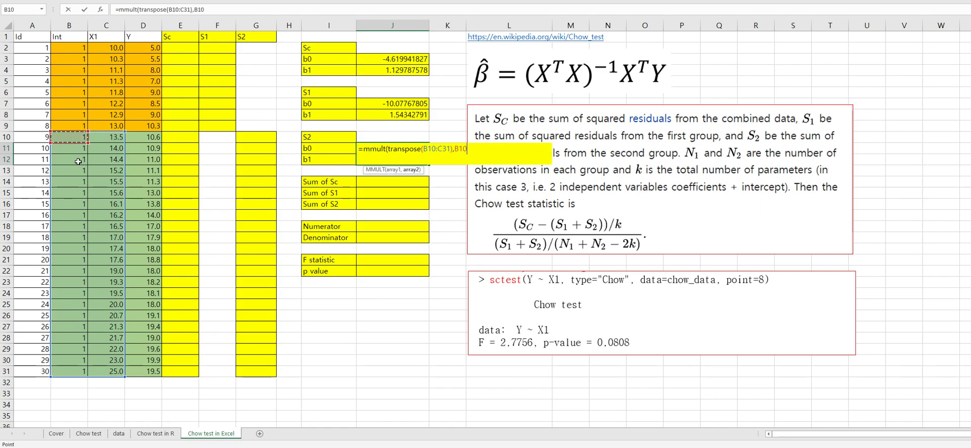
pyautogui.keyDown('shift'); pyautogui.click(97, 370); pyautogui.keyUp('shift')
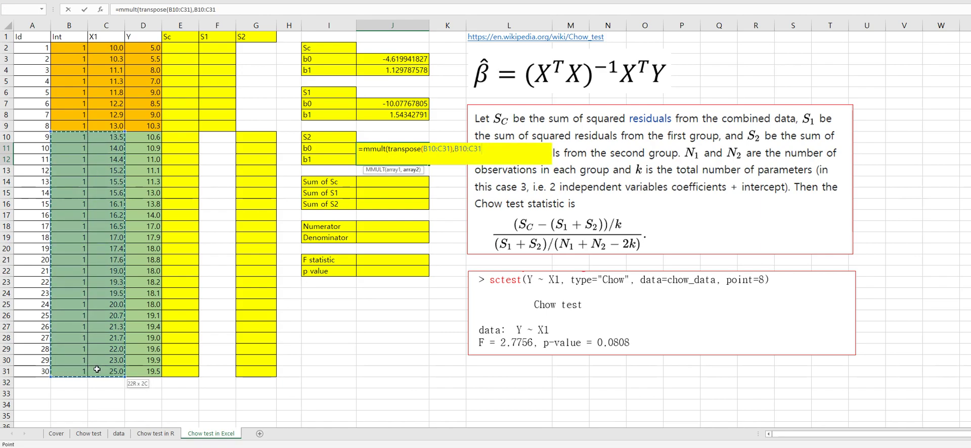
pyautogui.write(')')
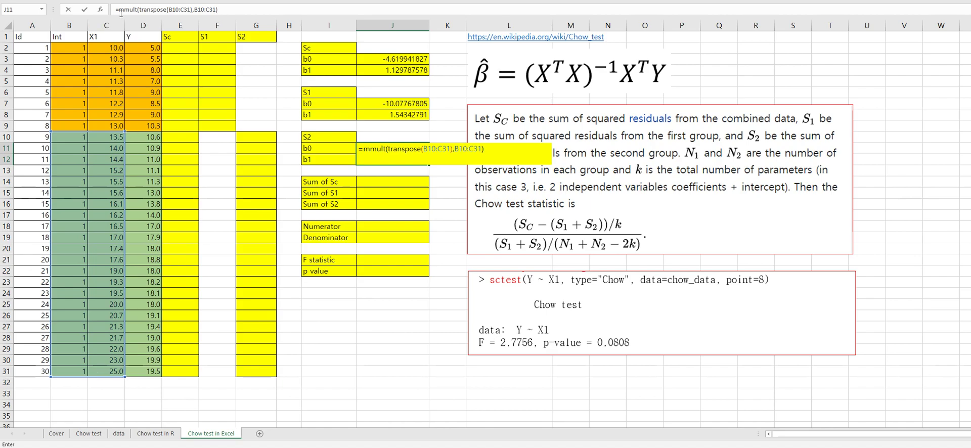
# Step: Wrap the S2 coefficient formula's matrix product in minverse
pyautogui.click(121, 12)
pyautogui.write('minver')
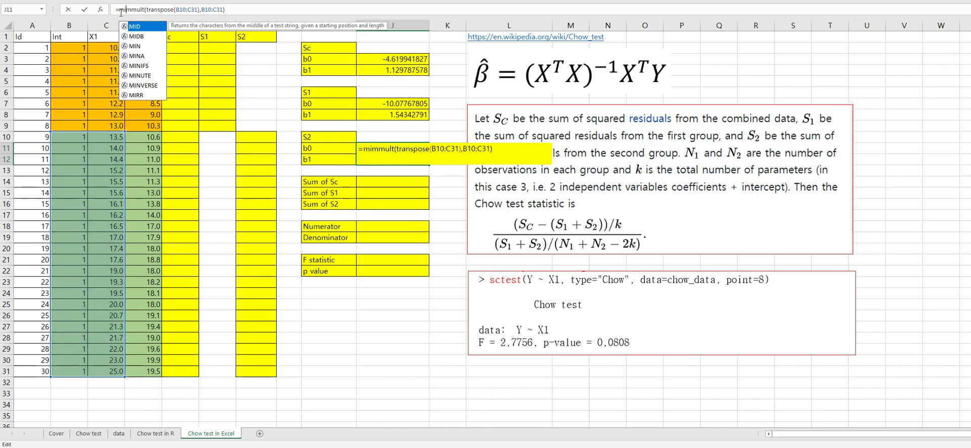
pyautogui.write('se(')
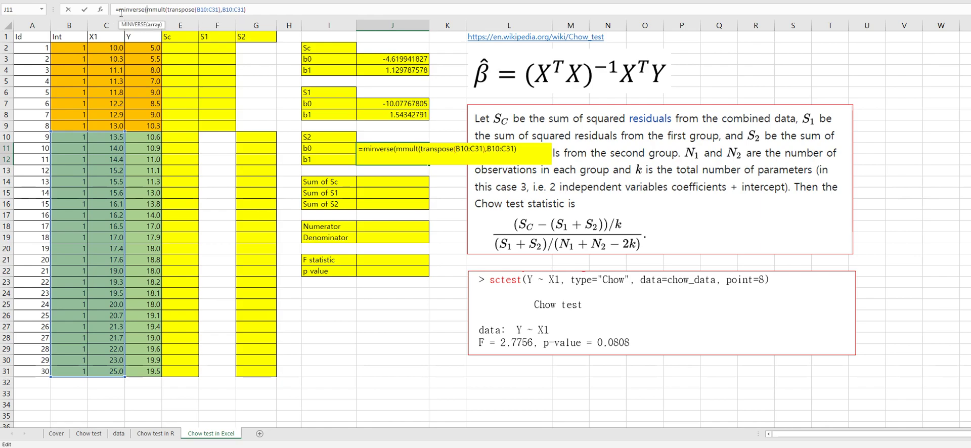
pyautogui.click(257, 9)
pyautogui.write(')')
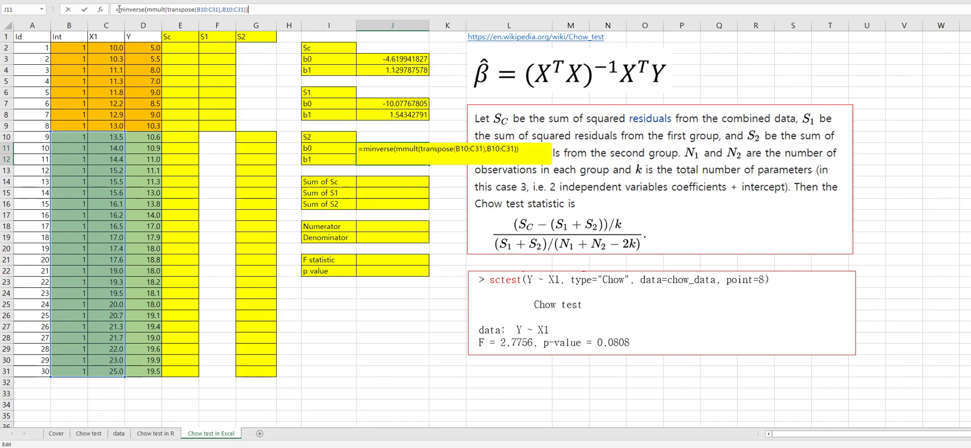
# Step: Multiply the inverse in the S2 coefficient formula by transpose(B10:C31) using mmult
pyautogui.press('Home')
pyautogui.press('Right')
pyautogui.write('mmult')
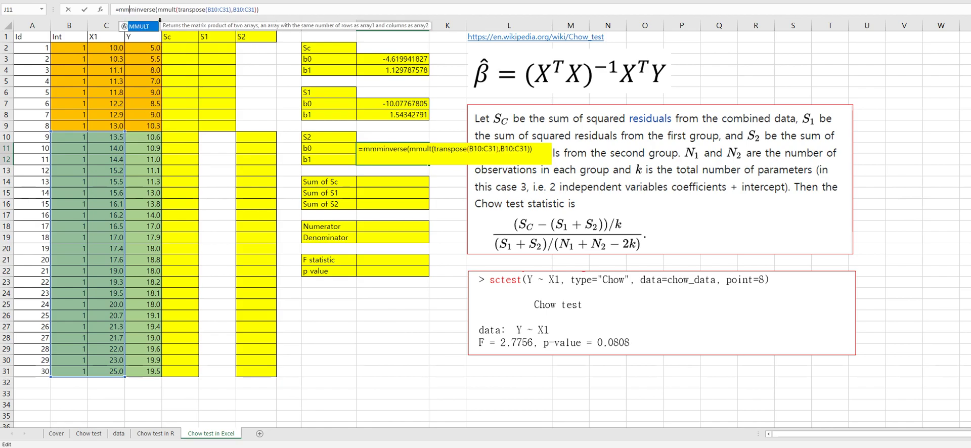
pyautogui.write('(')
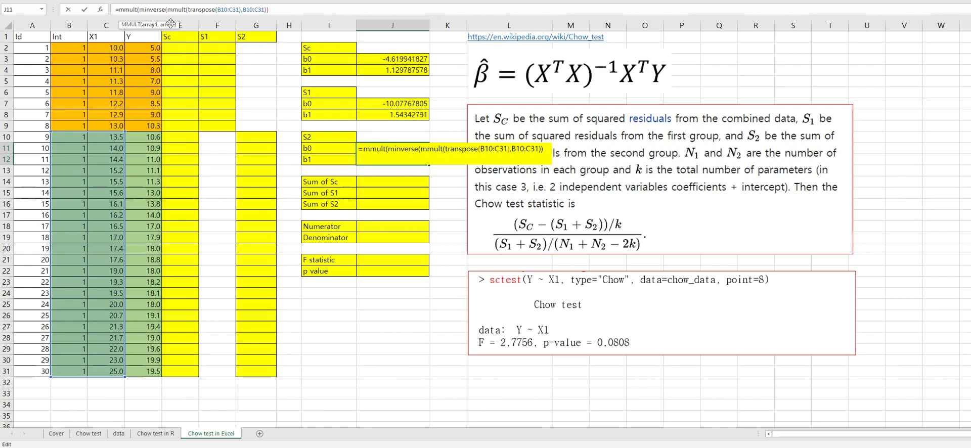
pyautogui.write(',transpose')
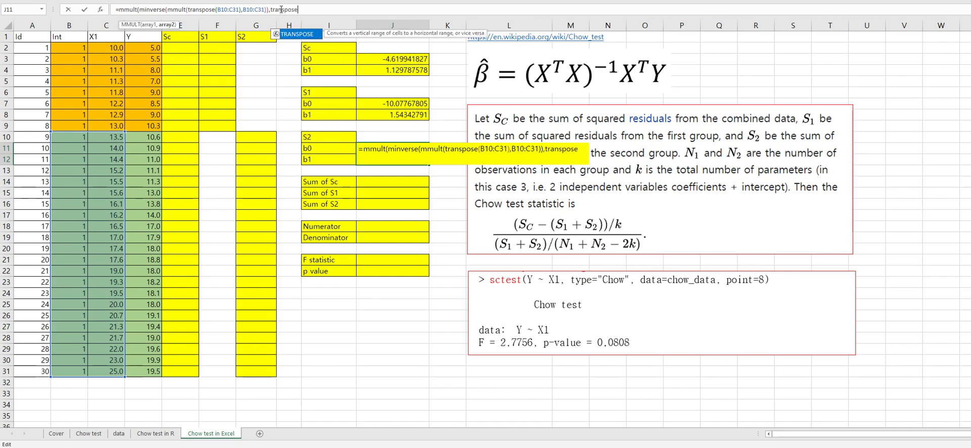
pyautogui.write('(')
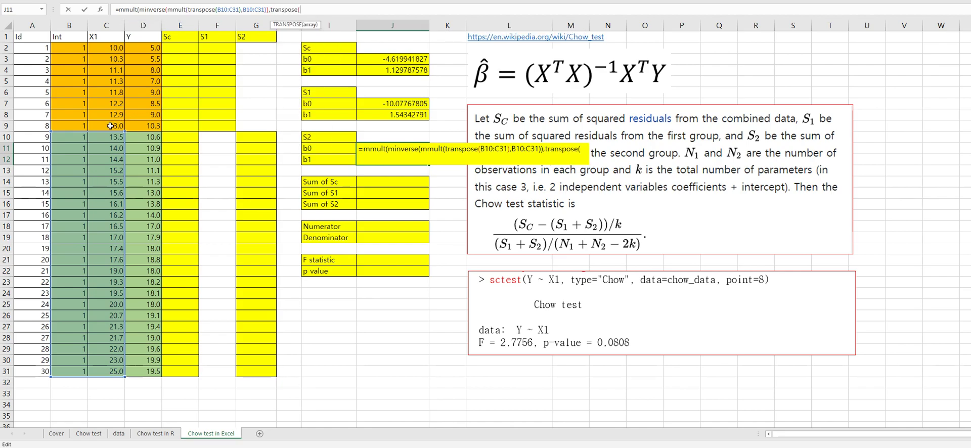
pyautogui.moveTo(76, 140); pyautogui.dragTo(109, 368)
pyautogui.write('))')
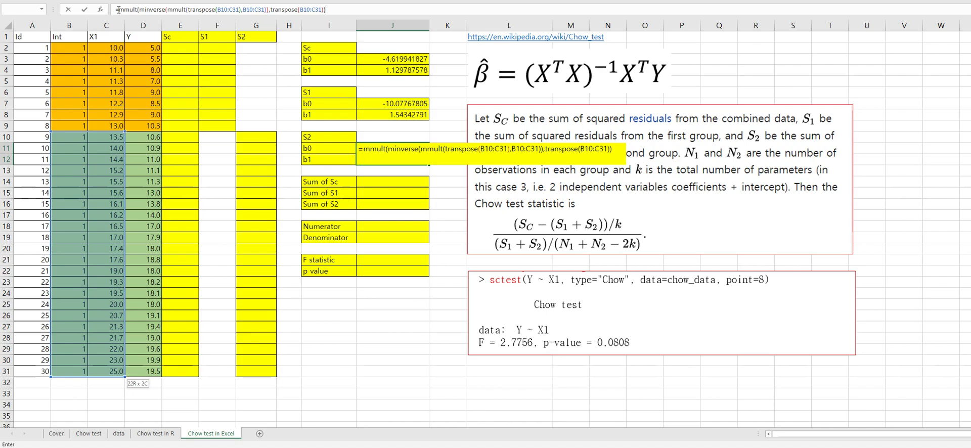
# Step: Enclose the S2 formula in an outer mmult with D10:D31 and enter it as an array formula in J11:J12
pyautogui.write('mmult(')
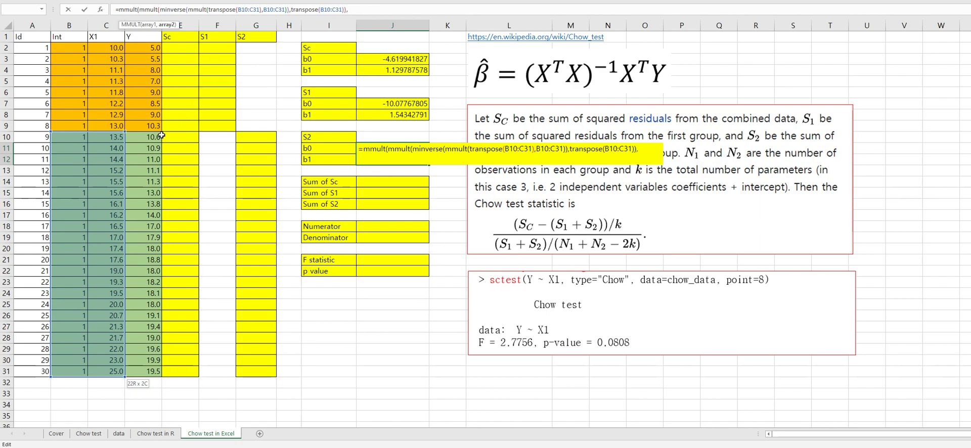
pyautogui.write(',')
pyautogui.moveTo(147, 136); pyautogui.dragTo(148, 370)
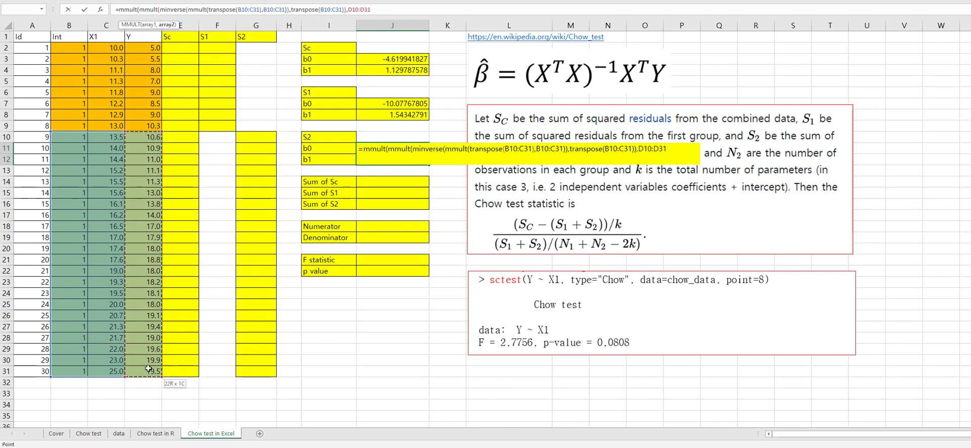
pyautogui.write(')')
pyautogui.hotkey('ctrl', 'shift', 'Return')
pyautogui.click(386, 319)
# Step: Enter the Sc squared-residual formula =(D2-($J$3+$J$4*C2))^2 in E2 and fill it down through E31
pyautogui.click(181, 49)
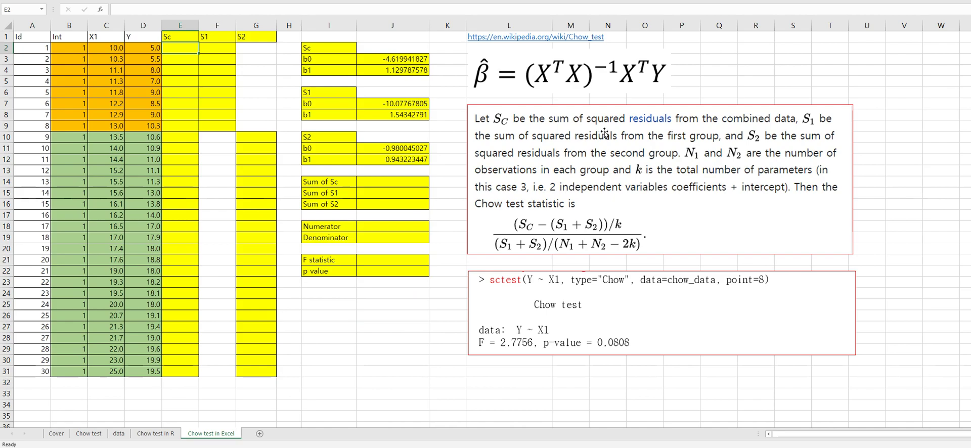
pyautogui.write('=(')
pyautogui.press('Left')
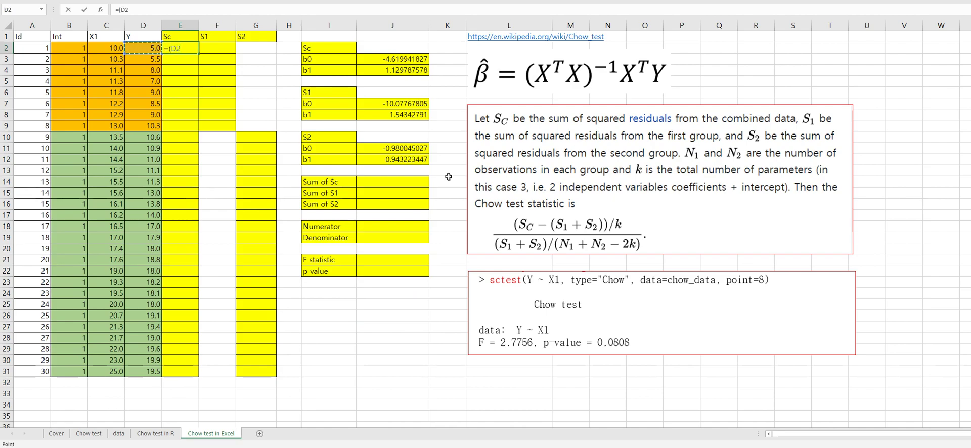
pyautogui.write('-(')
pyautogui.click(403, 60)
pyautogui.press('F4')
pyautogui.write('+')
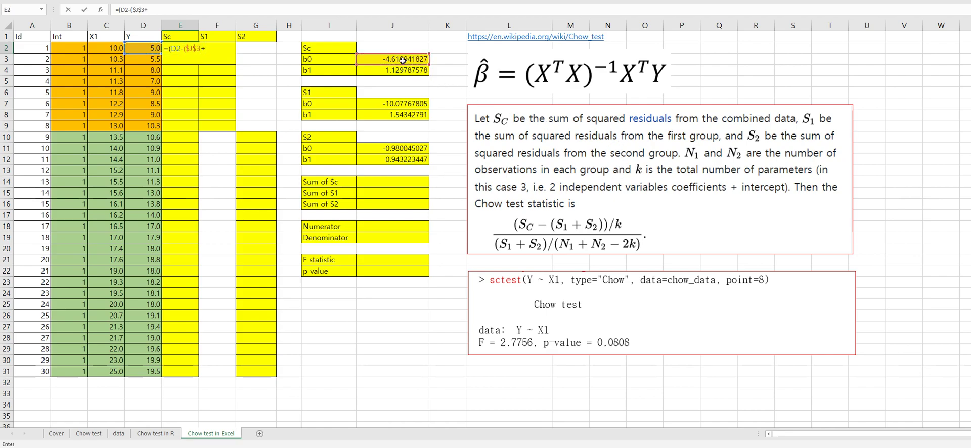
pyautogui.click(408, 71)
pyautogui.press('F4')
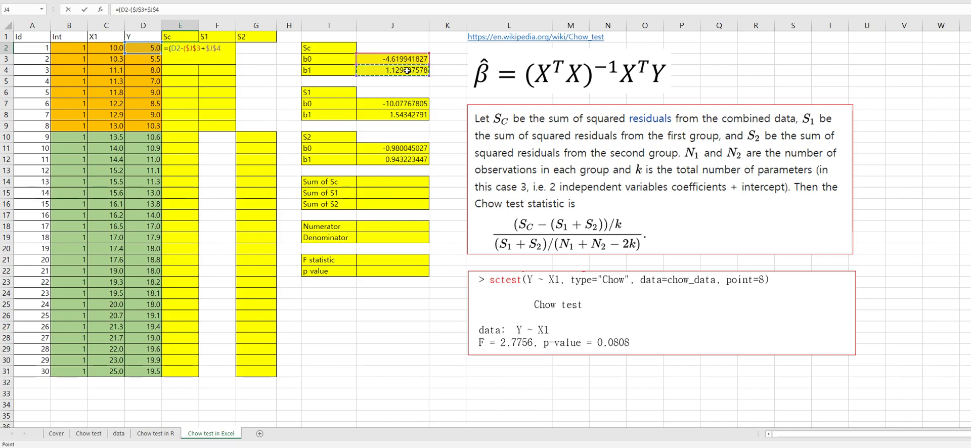
pyautogui.write('*')
pyautogui.click(106, 46)
pyautogui.write('))^')
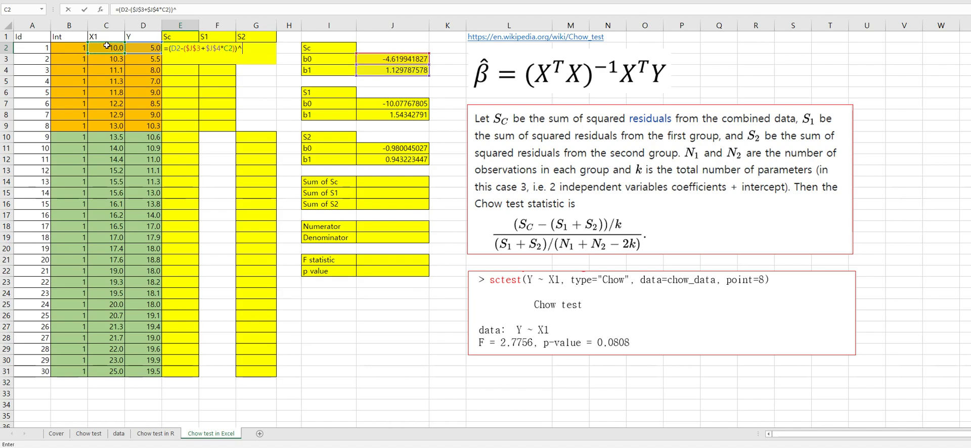
pyautogui.press('Return')
pyautogui.click(179, 48)
pyautogui.doubleClick(198, 53)
# Step: Enter the S1 squared-residual formula =(D2-($J$7+$J$8*C2))^2 in F2
pyautogui.click(221, 50)
pyautogui.write('=(')
pyautogui.press('Left')
pyautogui.press('Left')
pyautogui.write('-')
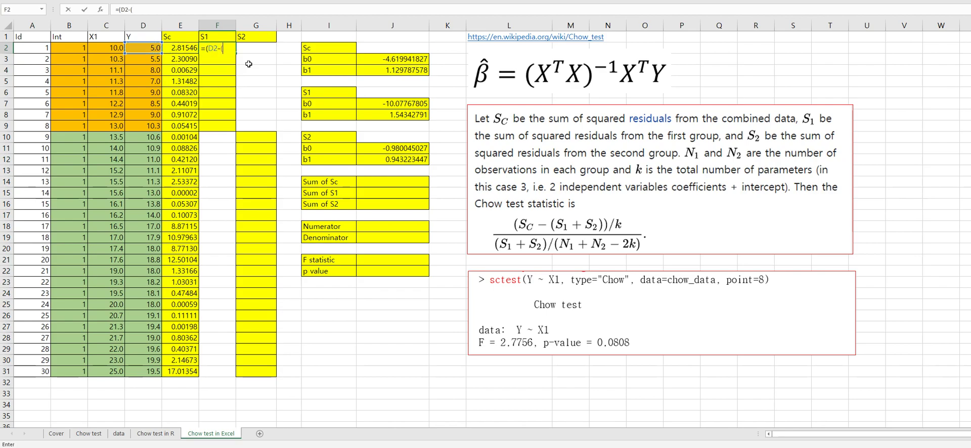
pyautogui.click(372, 103)
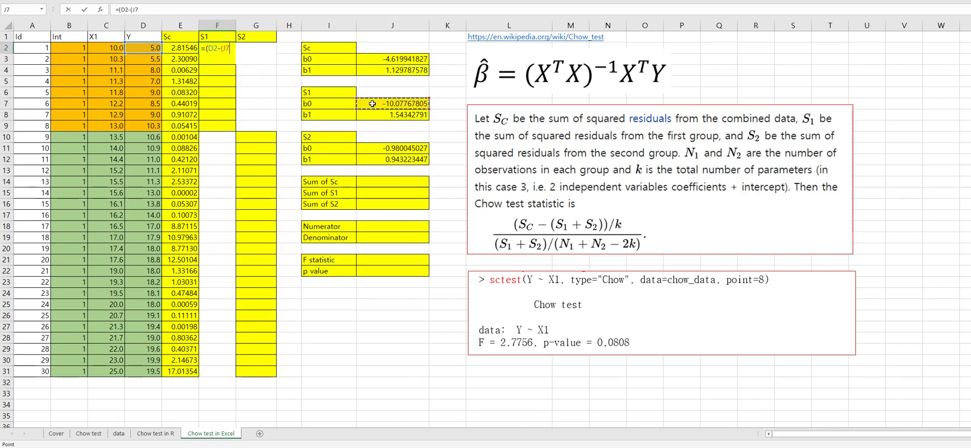
pyautogui.press('F4')
pyautogui.write('+')
pyautogui.click(403, 115)
pyautogui.press('F4')
pyautogui.write('*')
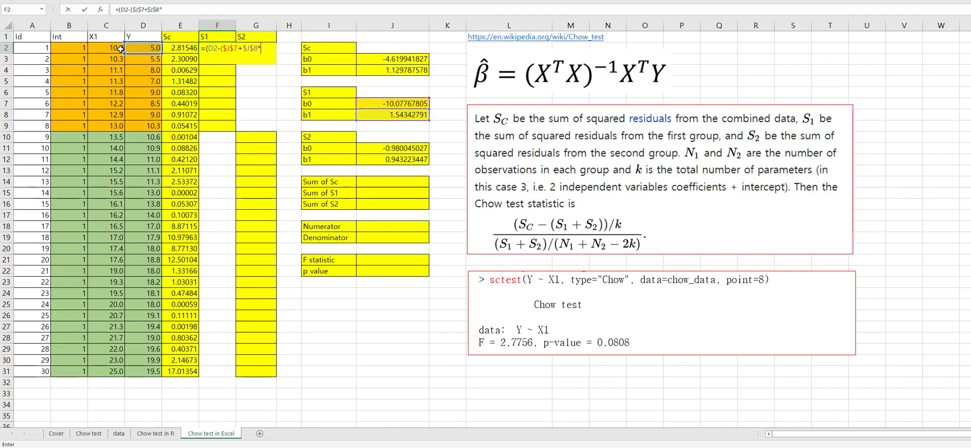
pyautogui.click(110, 48)
pyautogui.write('))^')
pyautogui.hotkey('ctrl', 'Return')
# Step: Copy the S1 squared-residual formula from F2 down through F9
pyautogui.hotkey('ctrl', 'c')
pyautogui.hotkey('shift', 'Down')
pyautogui.hotkey('shift', 'Down')
pyautogui.hotkey('shift', 'Down')
pyautogui.hotkey('shift', 'Down')
pyautogui.hotkey('shift', 'Down')
pyautogui.hotkey('shift', 'Down')
pyautogui.hotkey('shift', 'Down')
pyautogui.hotkey('ctrl', 'v')
# Step: Enter the S2 squared-residual formula =(D10-($J$11+$J$12*C10))^2 in G10 and fill it down through G31
pyautogui.press('Down')
pyautogui.press('Down')
pyautogui.press('Down')
pyautogui.press('Down')
pyautogui.press('Down')
pyautogui.press('Down')
pyautogui.press('Down')
pyautogui.press('Down')
pyautogui.press('Right')
pyautogui.write('=')
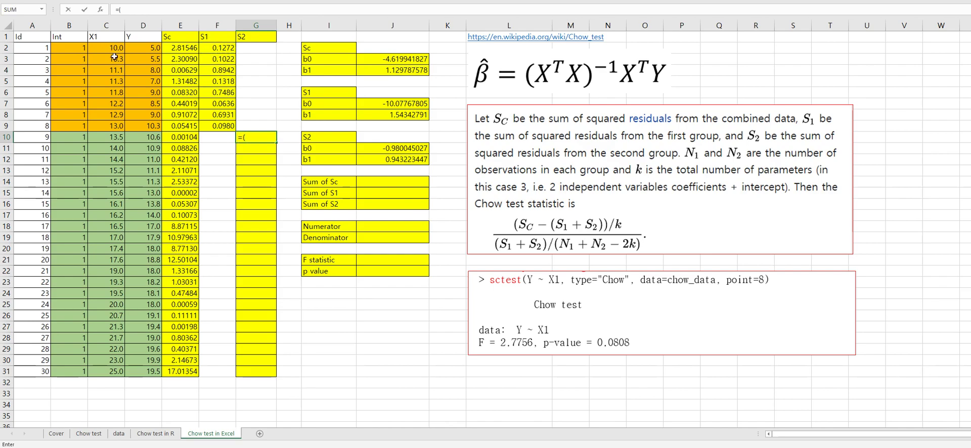
pyautogui.click(153, 138)
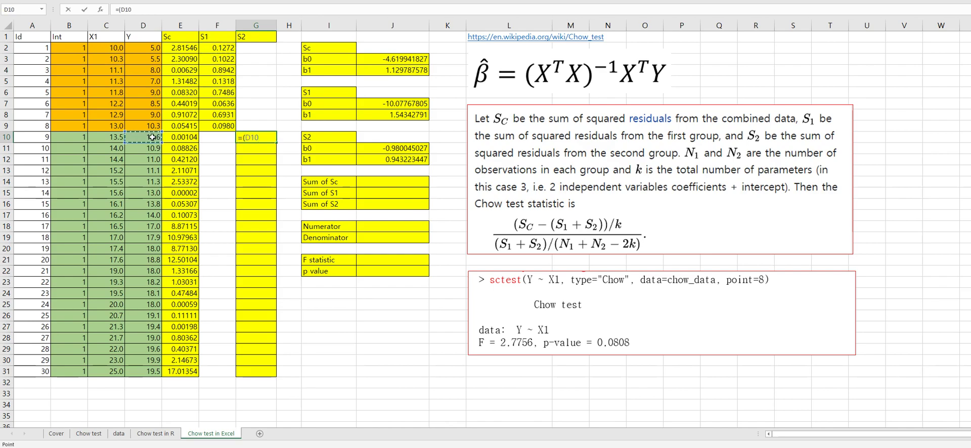
pyautogui.write('-(')
pyautogui.click(385, 148)
pyautogui.press('F4')
pyautogui.write('+')
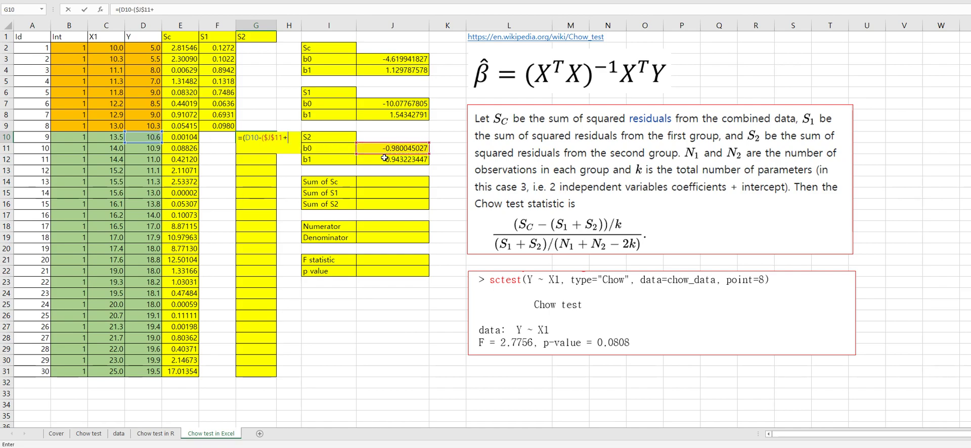
pyautogui.click(385, 159)
pyautogui.press('F4')
pyautogui.write('*')
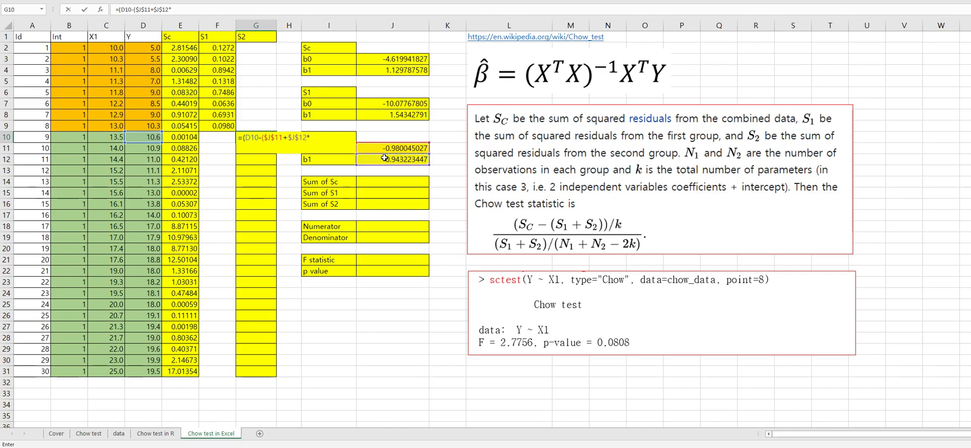
pyautogui.click(116, 138)
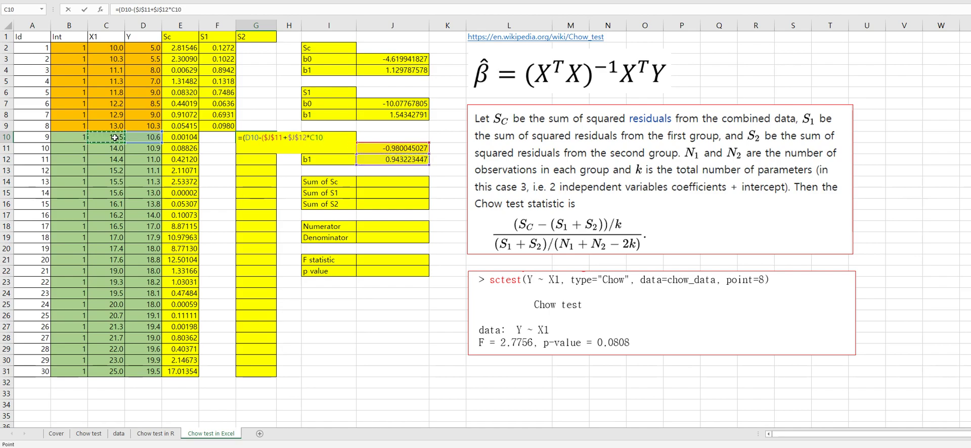
pyautogui.write('))^2')
pyautogui.press('Return')
pyautogui.click(264, 136)
pyautogui.doubleClick(277, 142)
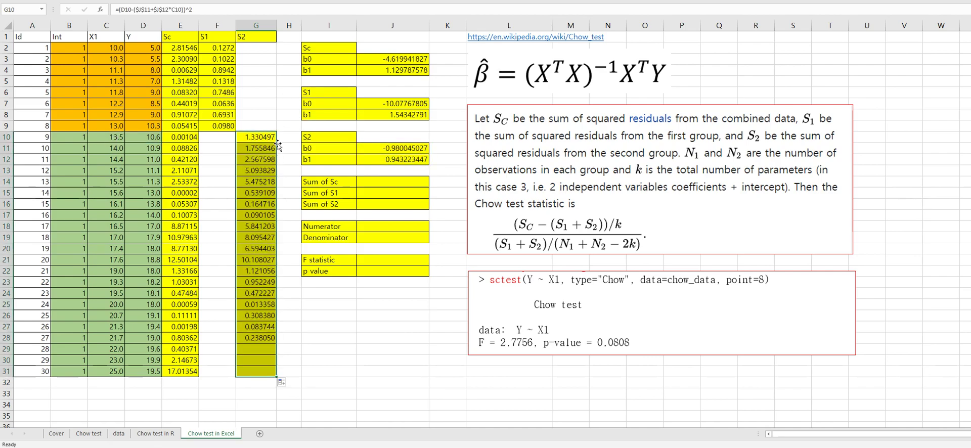
# Step: Sum the Sc squared residuals E2:E31 in J14 and the S1 squared residuals F2:F9 in J15
pyautogui.click(405, 186)
pyautogui.write('=sum(')
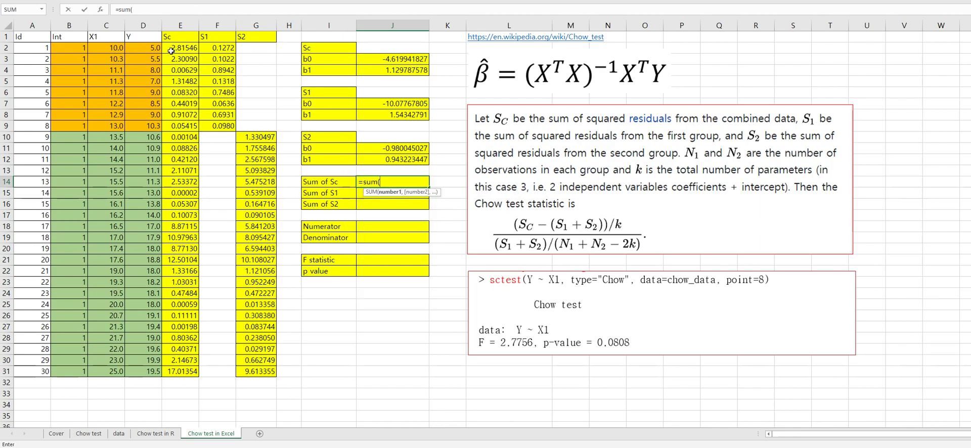
pyautogui.moveTo(174, 48); pyautogui.dragTo(176, 371)
pyautogui.press('Return')
pyautogui.write('=sum(')
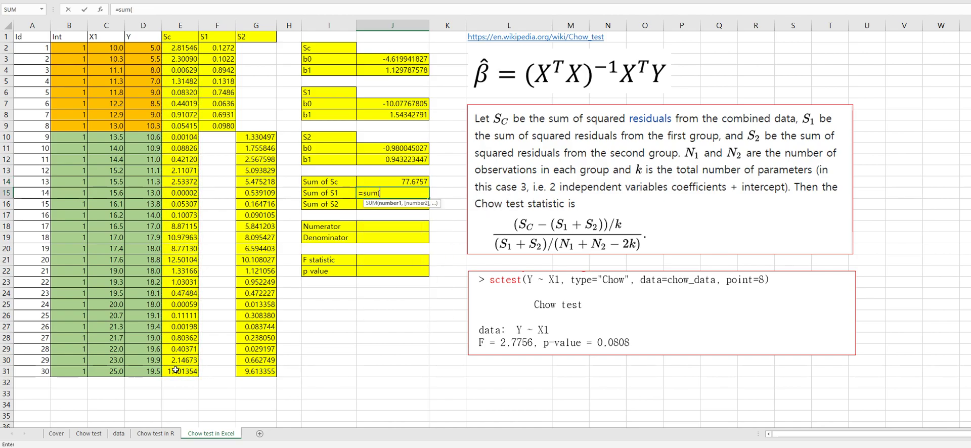
pyautogui.moveTo(226, 49); pyautogui.dragTo(212, 122)
pyautogui.press('Return')
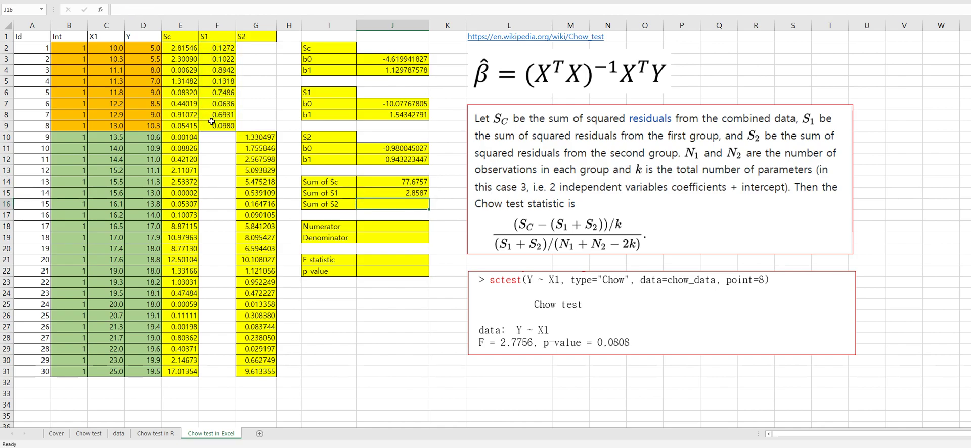
# Step: Sum the S2 squared residuals G10:G31 in J16
pyautogui.write('=sum(')
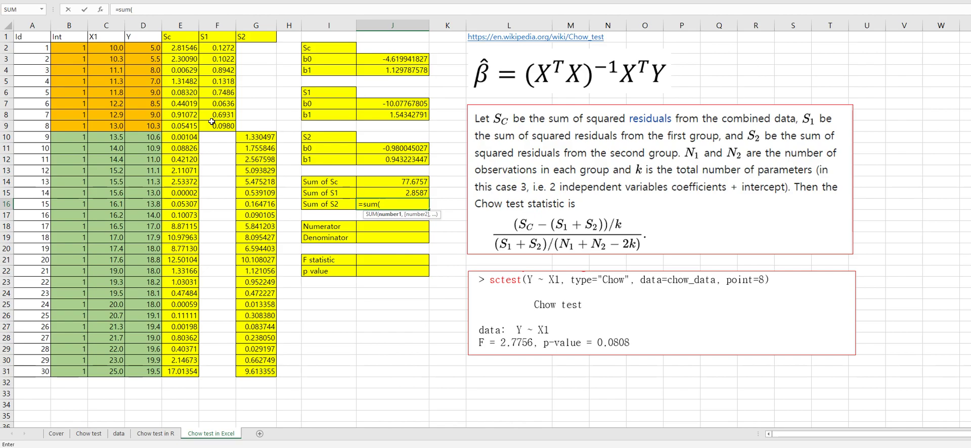
pyautogui.moveTo(254, 137); pyautogui.dragTo(259, 371)
pyautogui.press('Return')
# Step: Enter the numerator formula =(J14-(J15+J16))/2 in J18
pyautogui.press('Down')
pyautogui.write('=(')
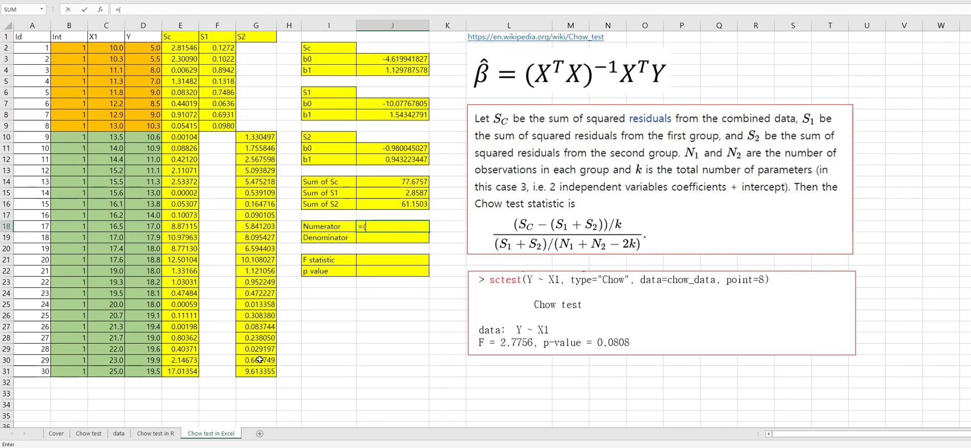
pyautogui.click(405, 183)
pyautogui.write('-(')
pyautogui.press('Up')
pyautogui.press('Up')
pyautogui.press('Up')
pyautogui.write('+')
pyautogui.press('Up')
pyautogui.press('Up')
pyautogui.write('))')
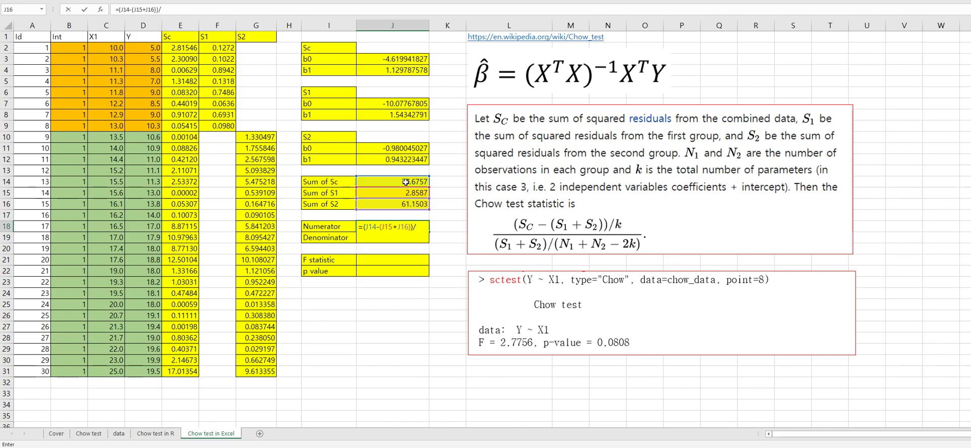
pyautogui.press('Return')
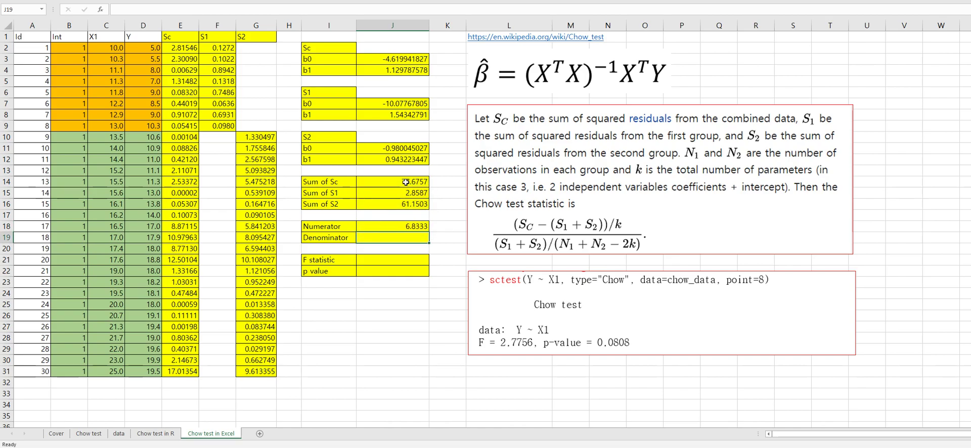
# Step: Enter the denominator formula =(J15+J16)/(8+22-2*2) in J19
pyautogui.write('=(J15+')
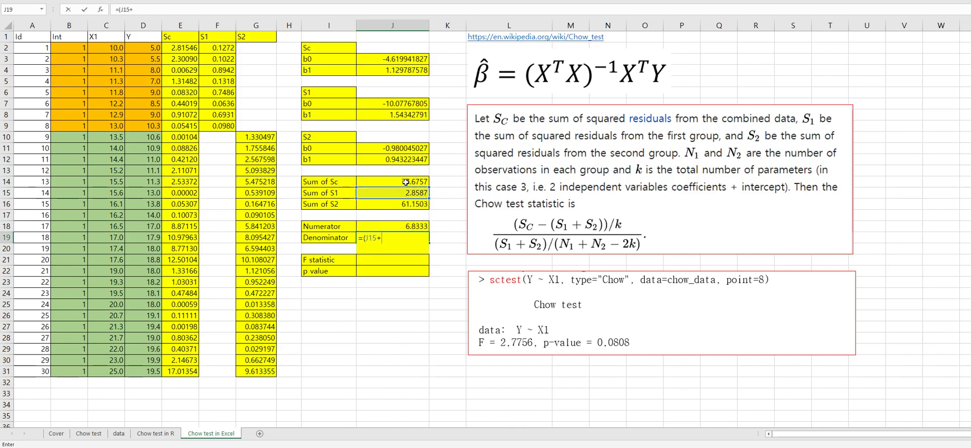
pyautogui.press('Up')
pyautogui.press('Up')
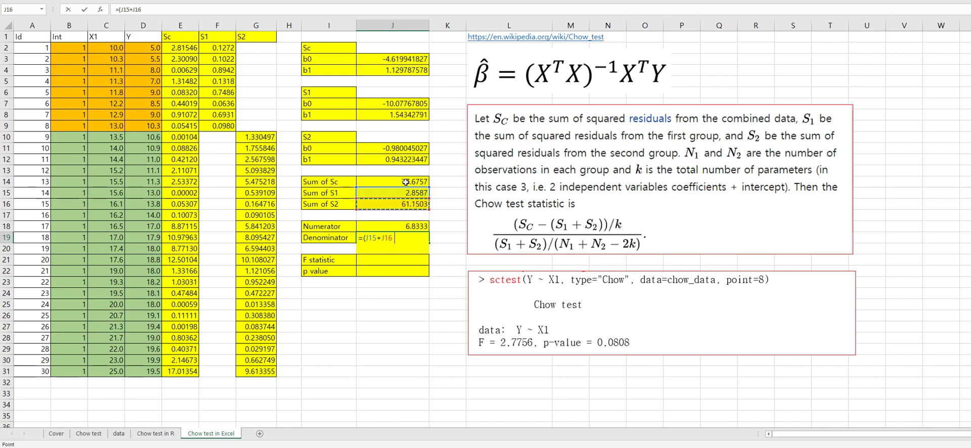
pyautogui.write(')/(8+22-2*')
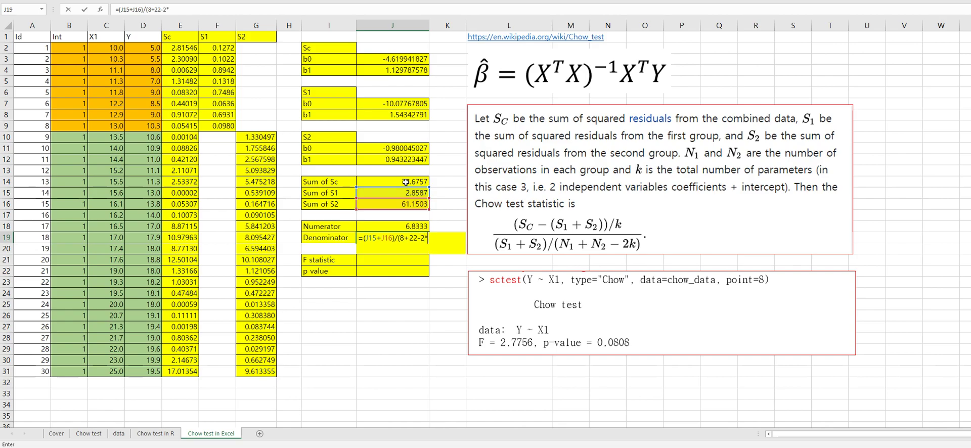
pyautogui.write('2)')
pyautogui.press('Return')
# Step: Calculate the F statistic in J21 by dividing the numerator by the denominator with =J18/J19
pyautogui.press('Down')
pyautogui.write('=')
pyautogui.press('Up')
pyautogui.press('Up')
pyautogui.press('Up')
pyautogui.write('/')
pyautogui.press('Up')
pyautogui.press('Up')
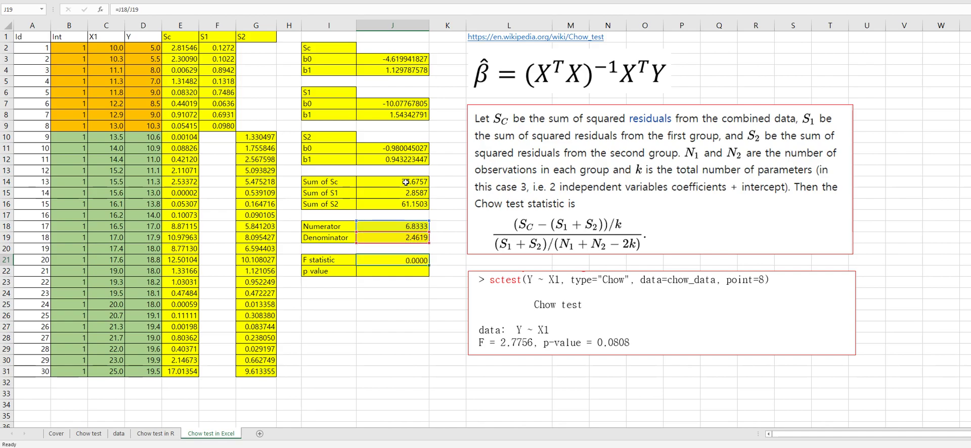
pyautogui.press('Return')
# Step: Calculate the p value in J22 with the formula =1-F.DIST(J21,2,8+22-4,TRUE)
pyautogui.write('=')
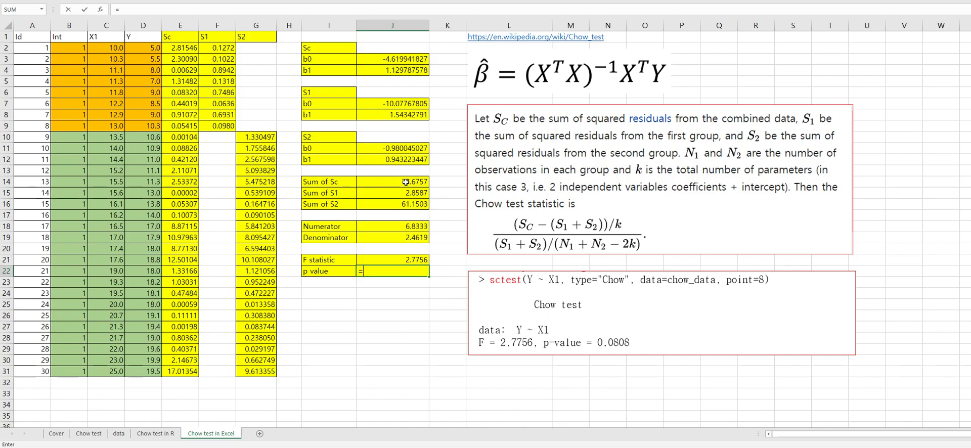
pyautogui.write('1-f')
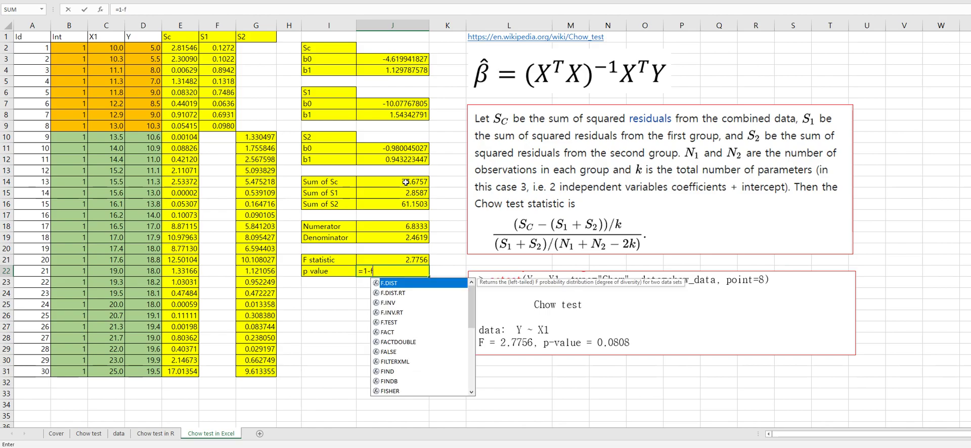
pyautogui.write('.dist(')
pyautogui.press('Up')
pyautogui.write(',')
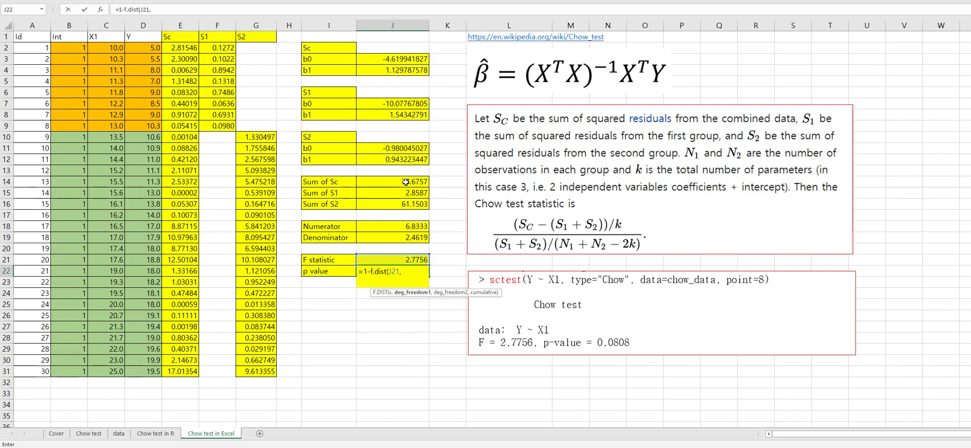
pyautogui.write('2,')
pyautogui.write('8+22-')
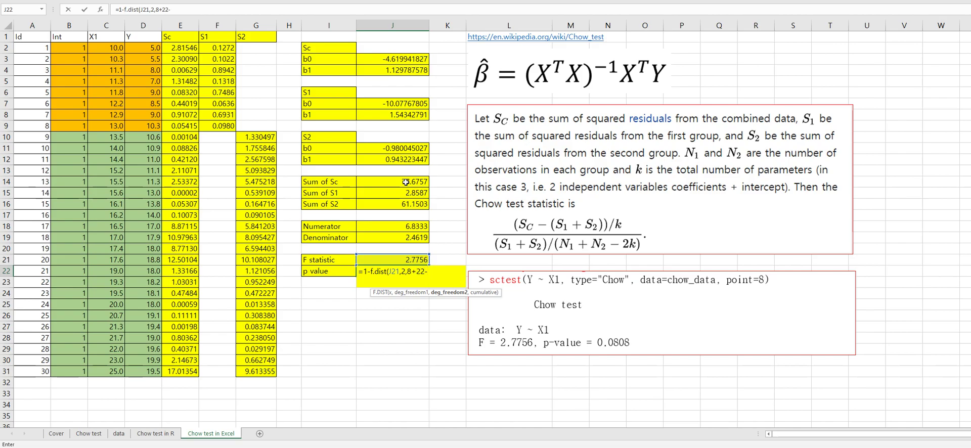
pyautogui.write('4,true')
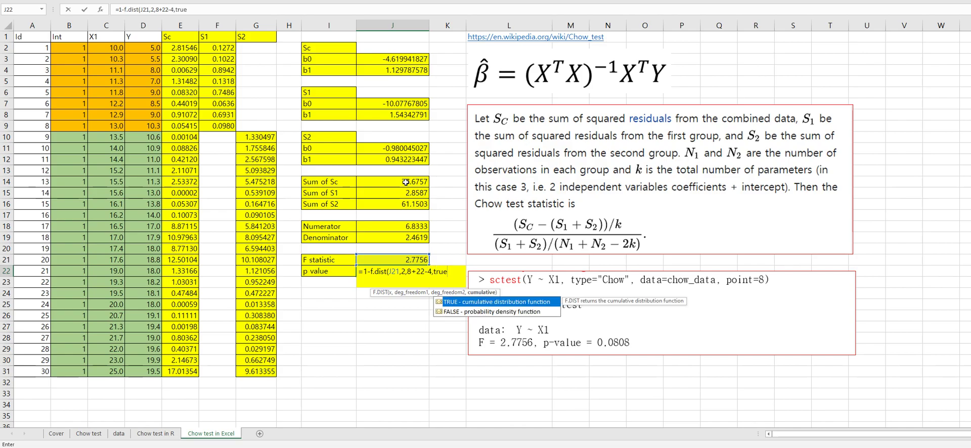
pyautogui.write(')')
pyautogui.hotkey('ctrl', 'Return')
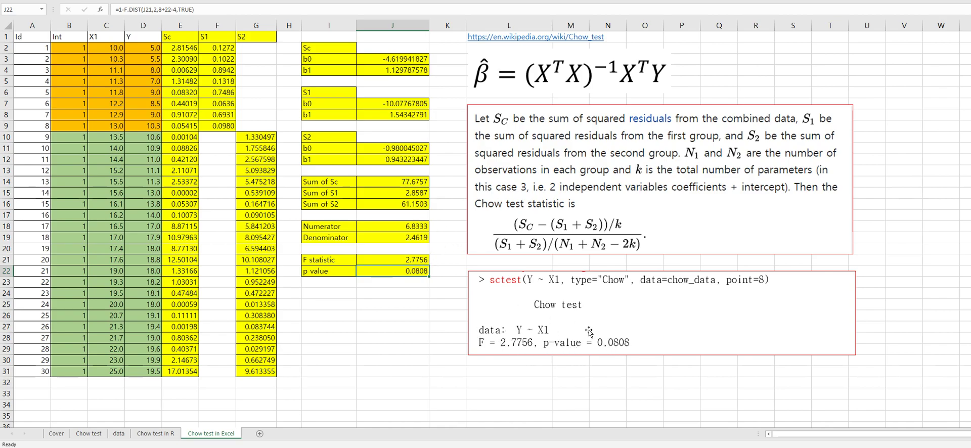
pyautogui.click(377, 304)
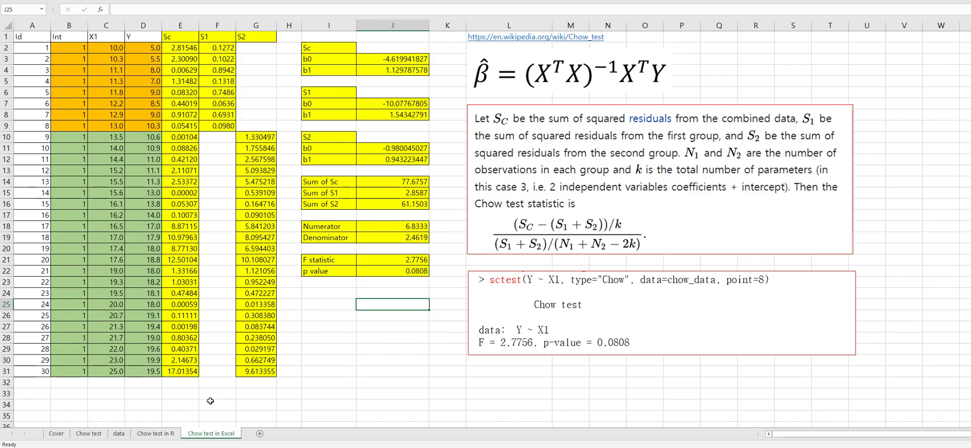
# Step: Review the R output on the Chow test in R sheet, including the breakpoints result, and return to the Chow test in Excel sheet
pyautogui.click(159, 434)
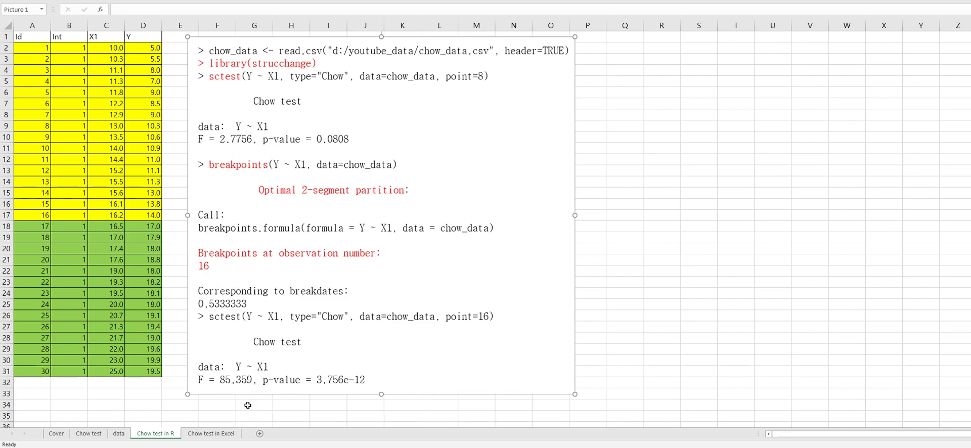
pyautogui.click(223, 434)
pyautogui.click(334, 300)
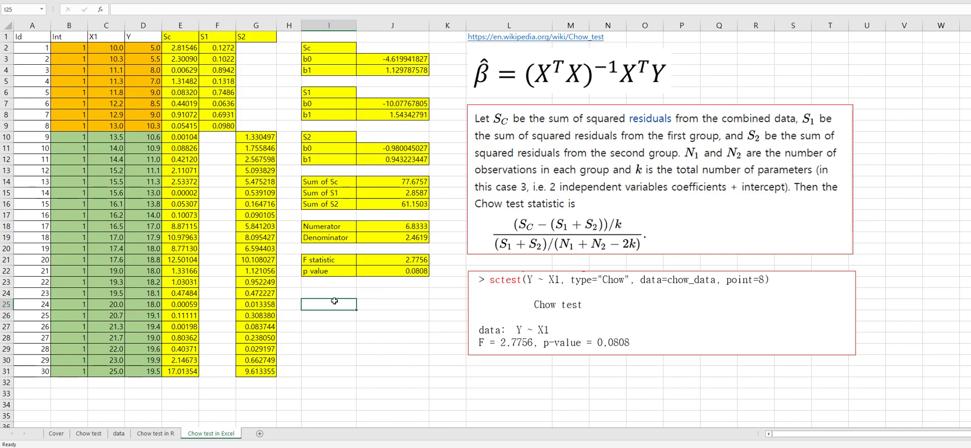